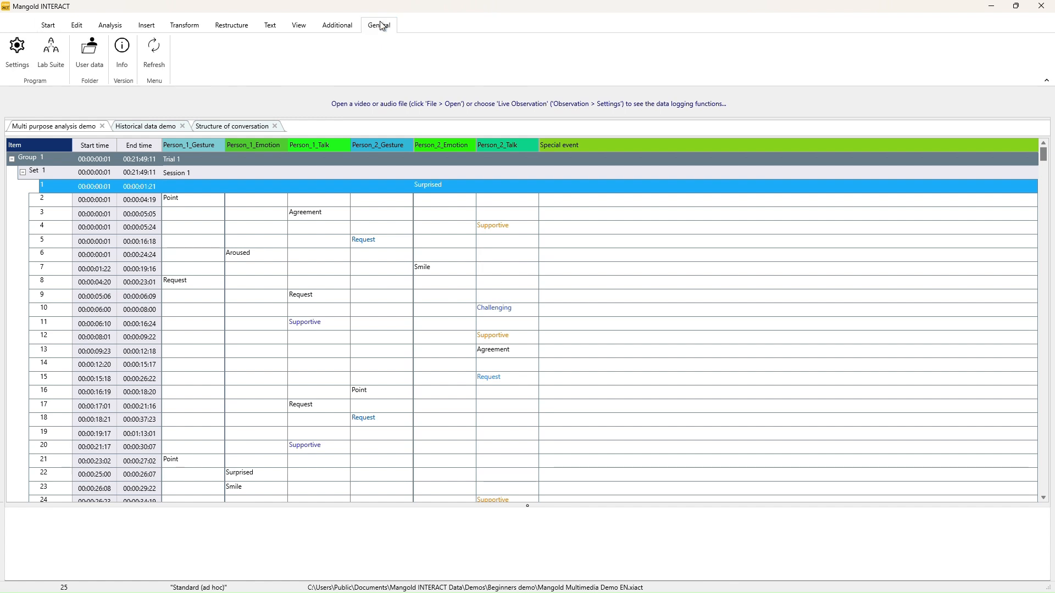
# Step: Open the program settings and try the interface in Deutsch, both Chinese variants and Español before returning it to English
pyautogui.click(22, 50)
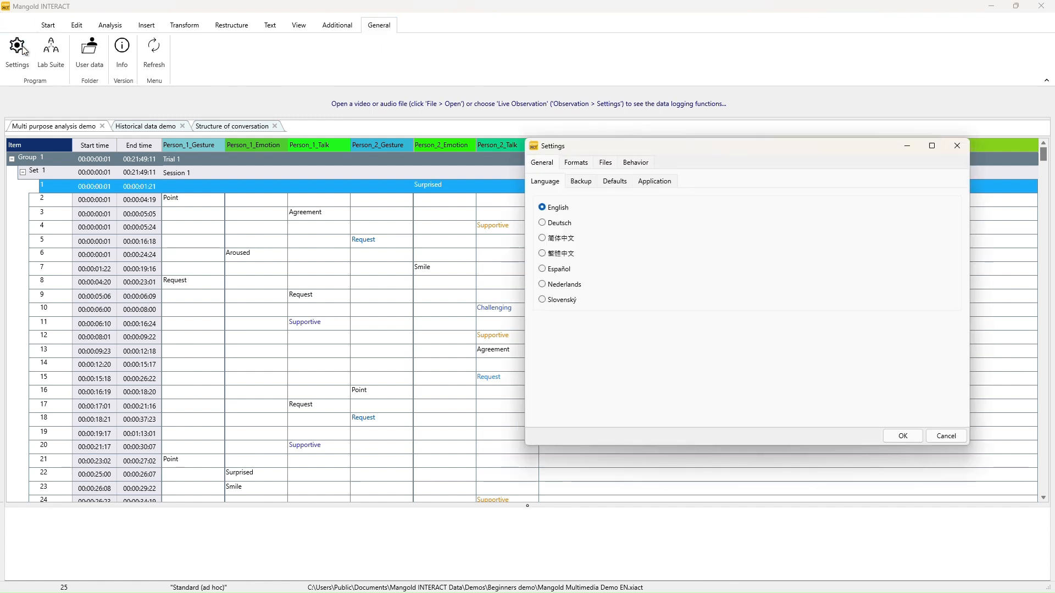
pyautogui.click(559, 225)
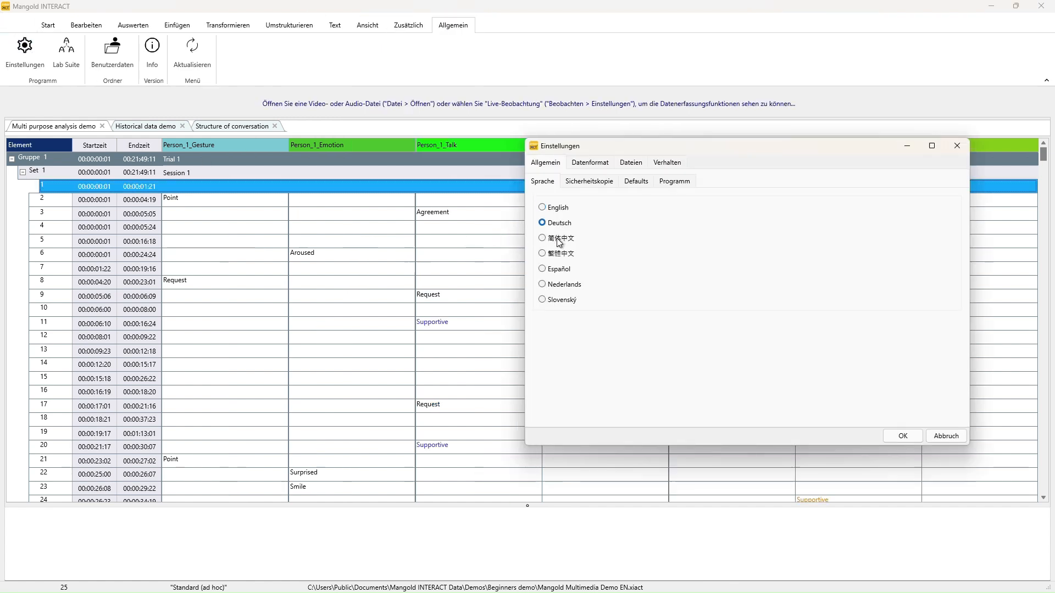
pyautogui.click(558, 239)
pyautogui.click(558, 254)
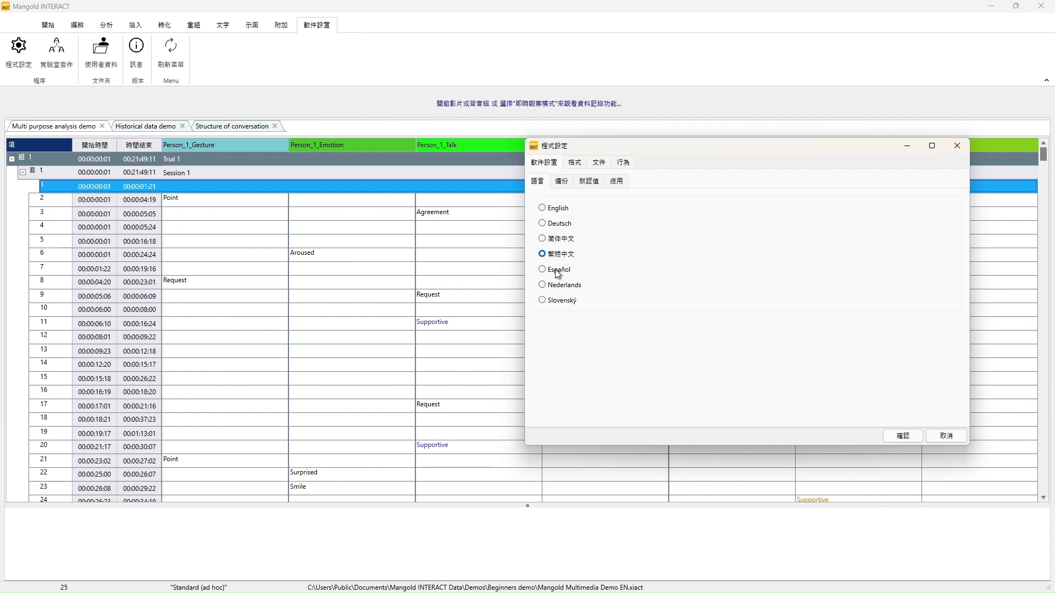
pyautogui.click(558, 269)
pyautogui.click(559, 254)
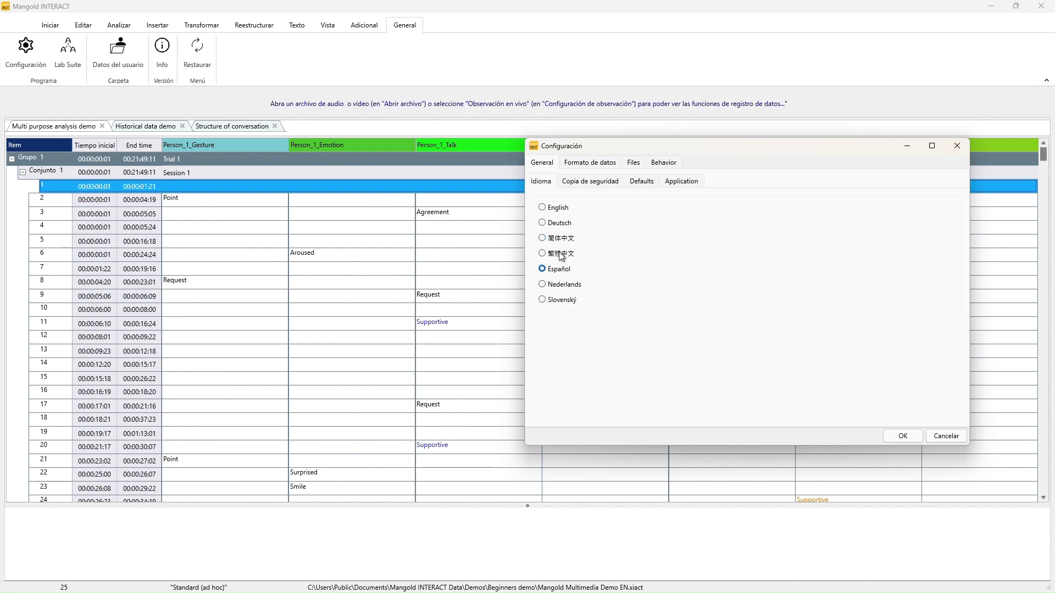
pyautogui.click(564, 210)
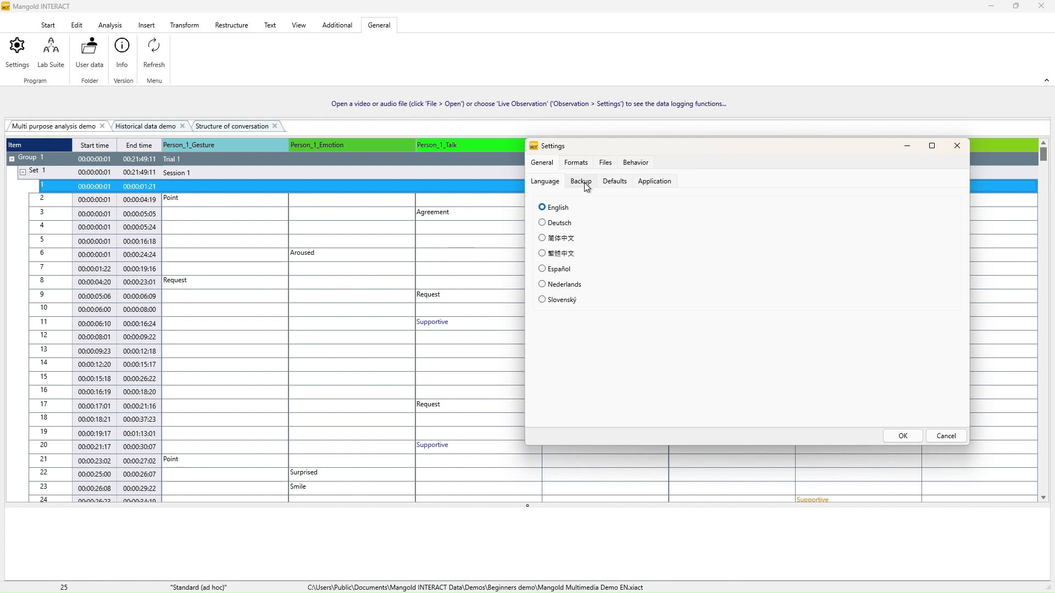
# Step: Review the backup copy option and the backup time interval in the general settings
pyautogui.click(587, 185)
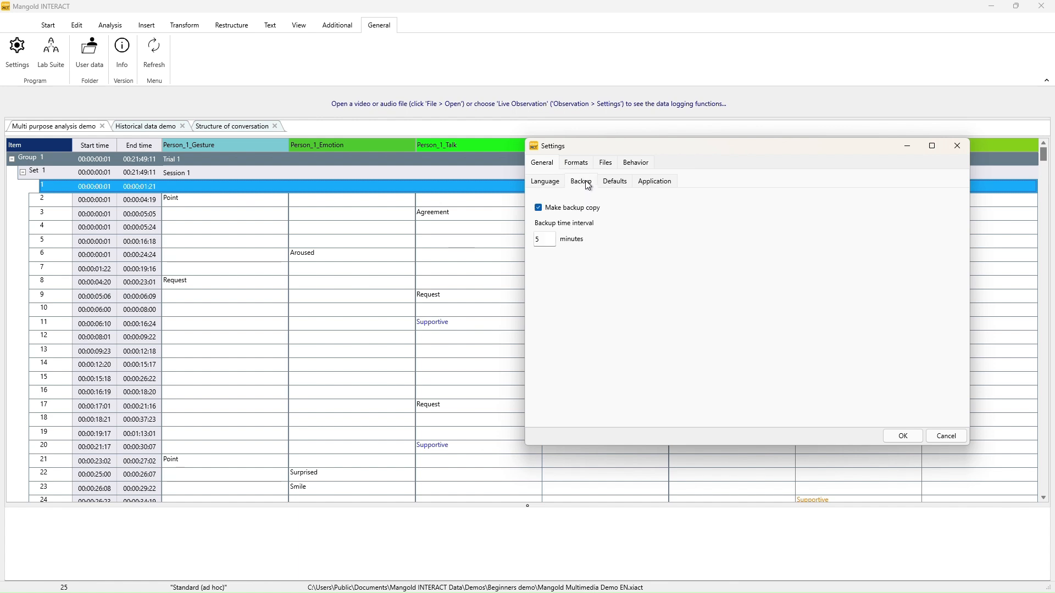
pyautogui.click(541, 215)
pyautogui.doubleClick(542, 240)
# Step: Preview each document time format from hh:mm:ss.xxx to Milliseconds, and return to hh:mm:ss:ff (Timecode)
pyautogui.click(580, 165)
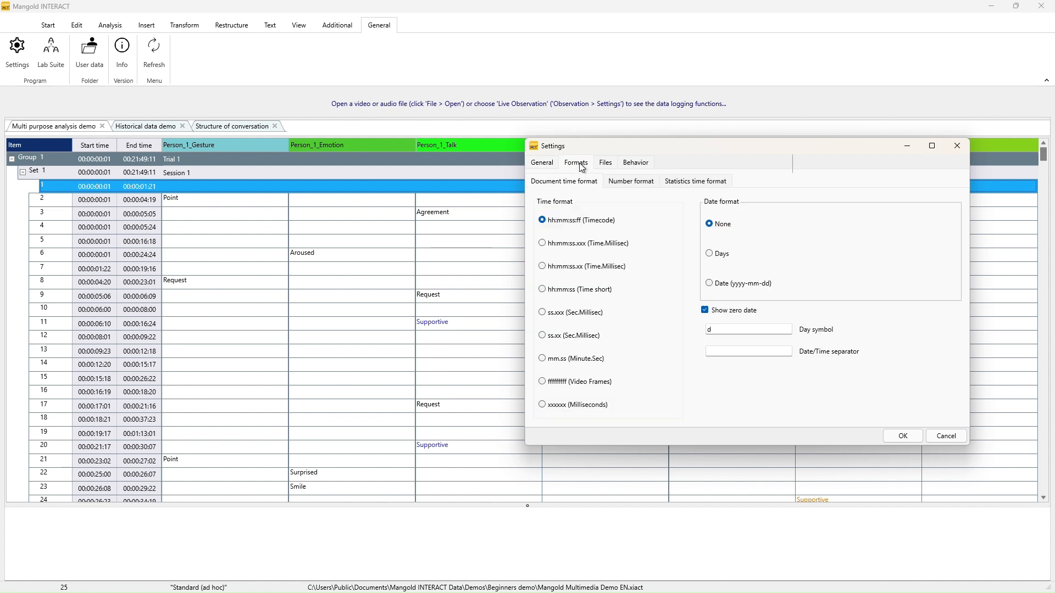
pyautogui.click(572, 247)
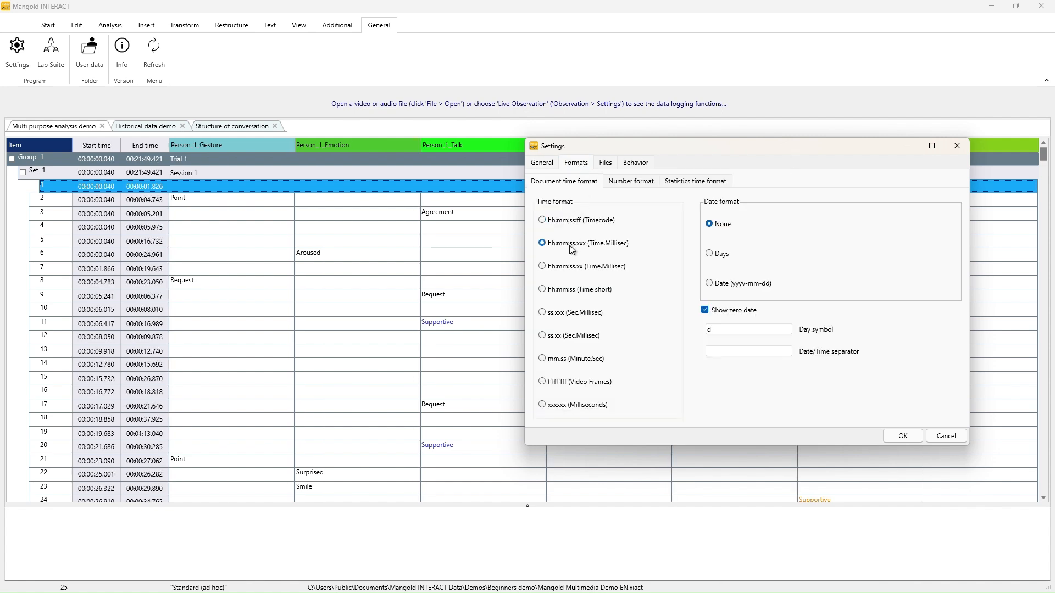
pyautogui.click(572, 269)
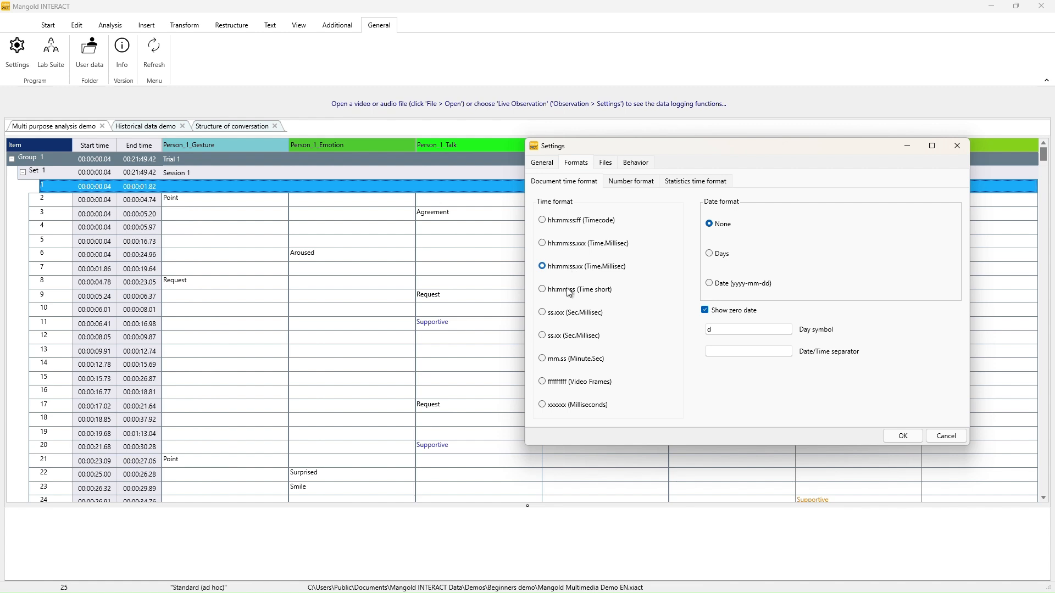
pyautogui.click(569, 293)
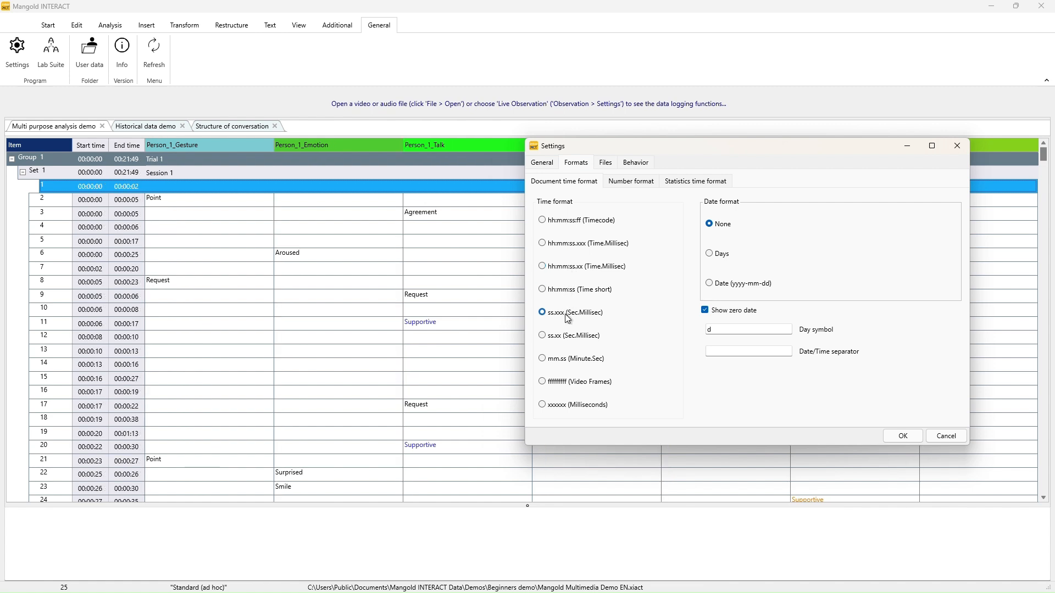
pyautogui.click(567, 317)
pyautogui.click(569, 336)
pyautogui.click(572, 359)
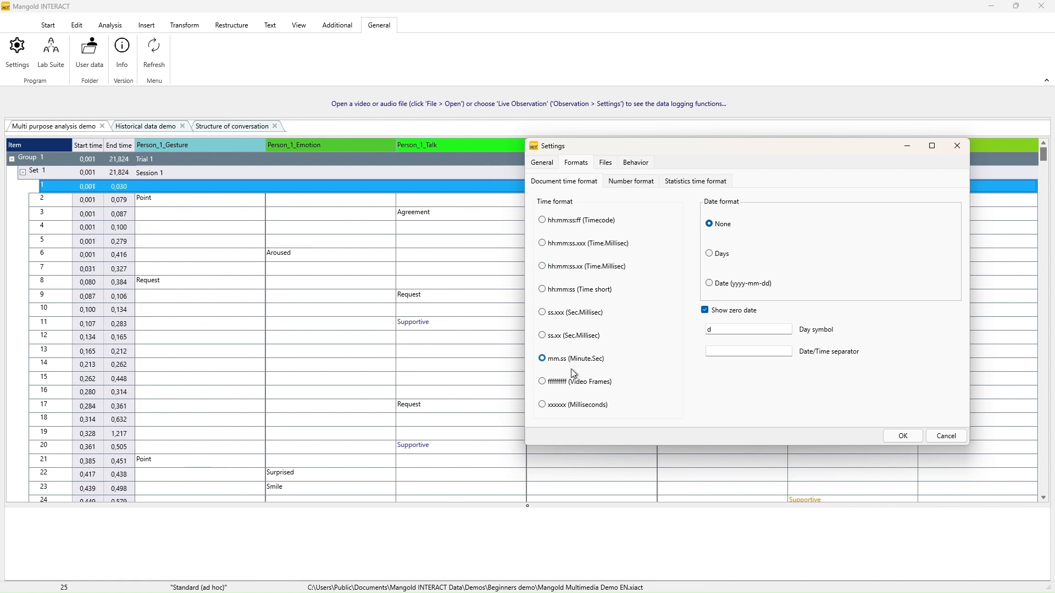
pyautogui.click(573, 381)
pyautogui.click(571, 407)
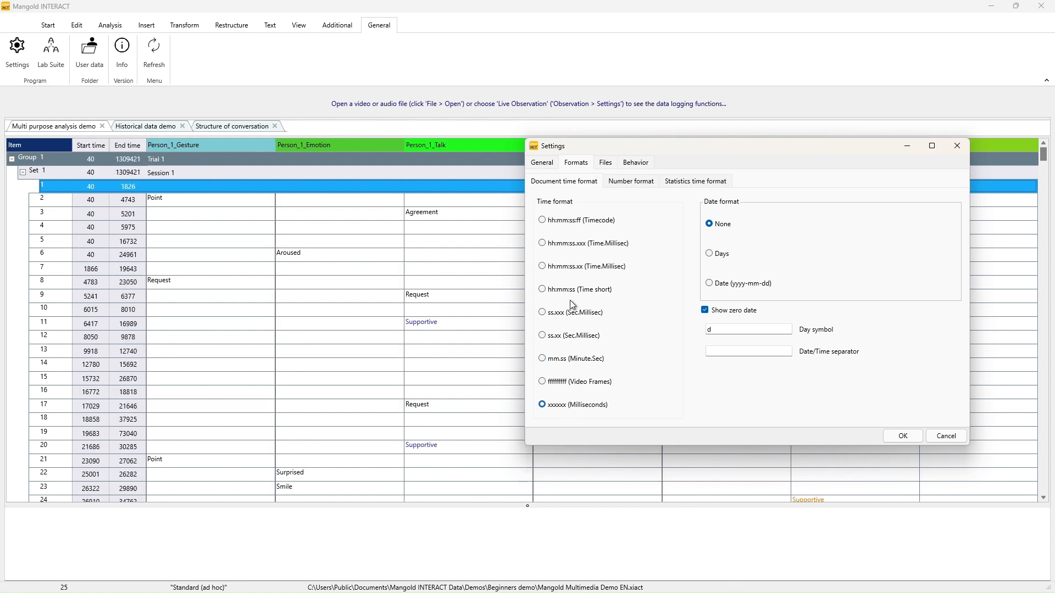
pyautogui.click(568, 222)
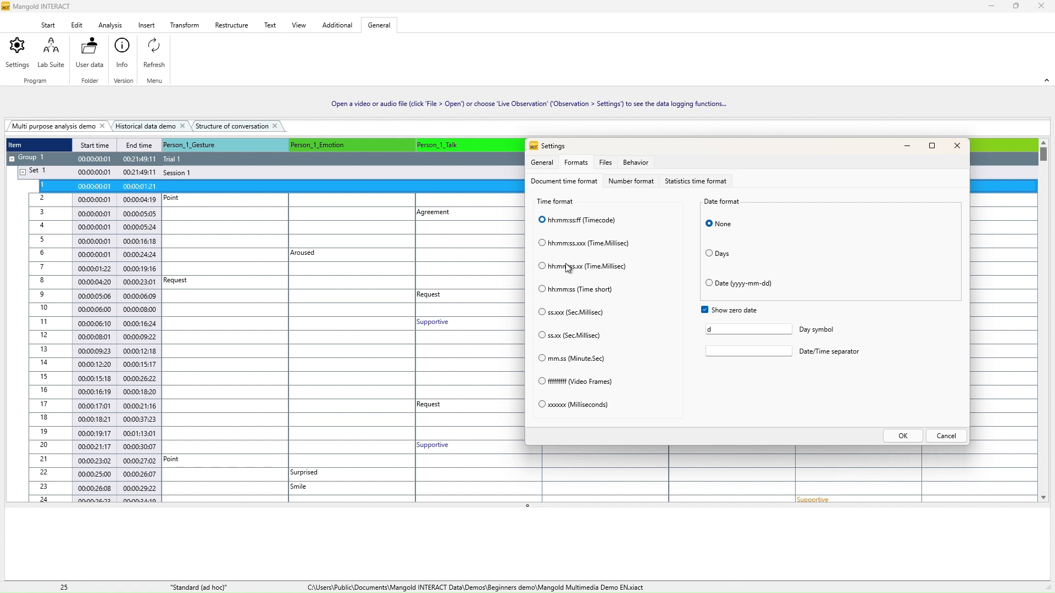
# Step: Compare the timecode display with milliseconds and set the document time format to hh:mm:ss.xxx (Time.Millisec)
pyautogui.click(555, 247)
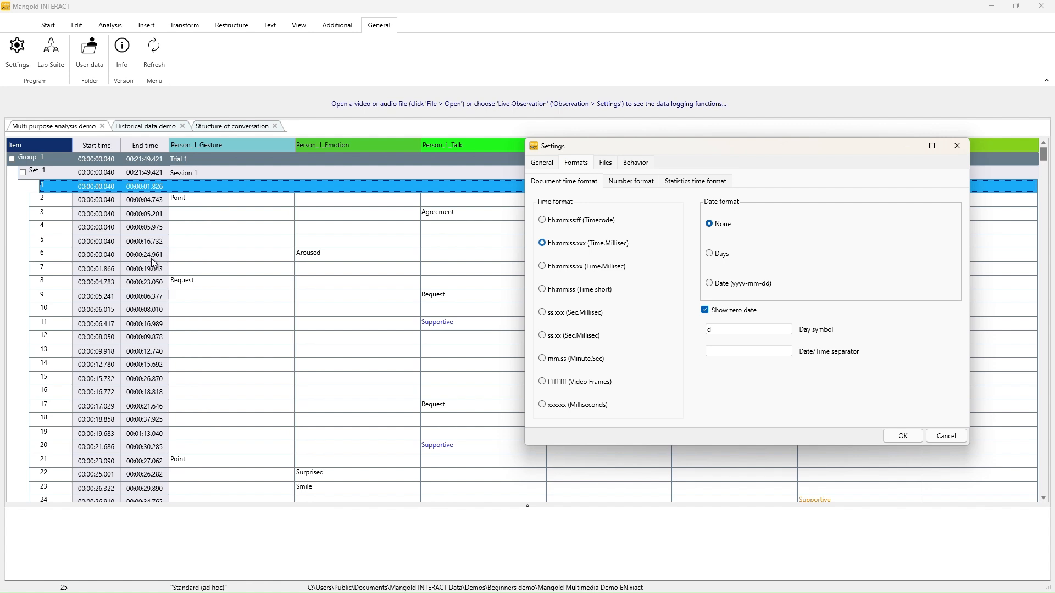
pyautogui.click(541, 221)
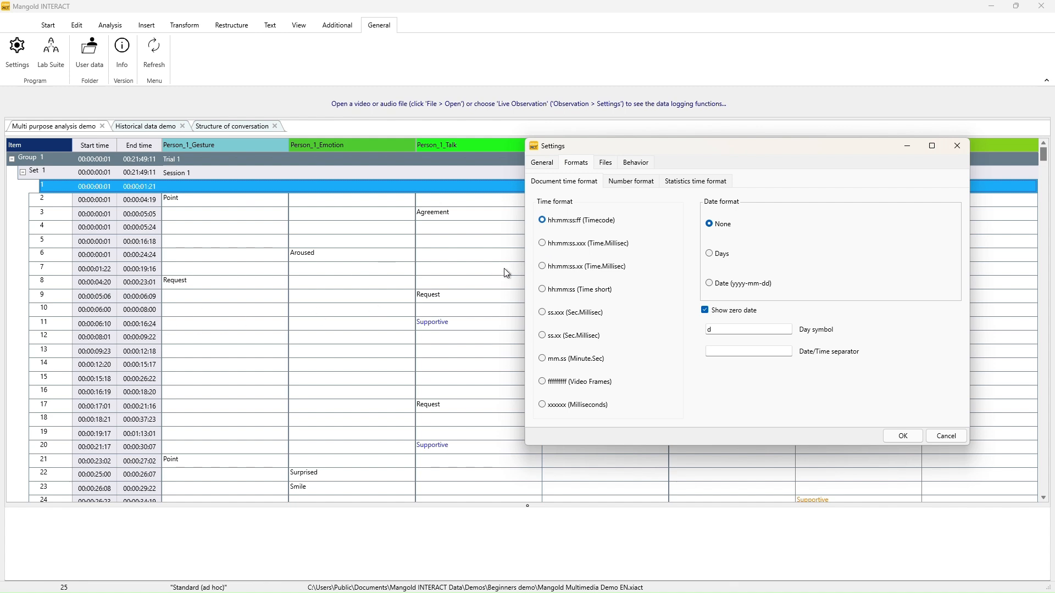
pyautogui.click(555, 245)
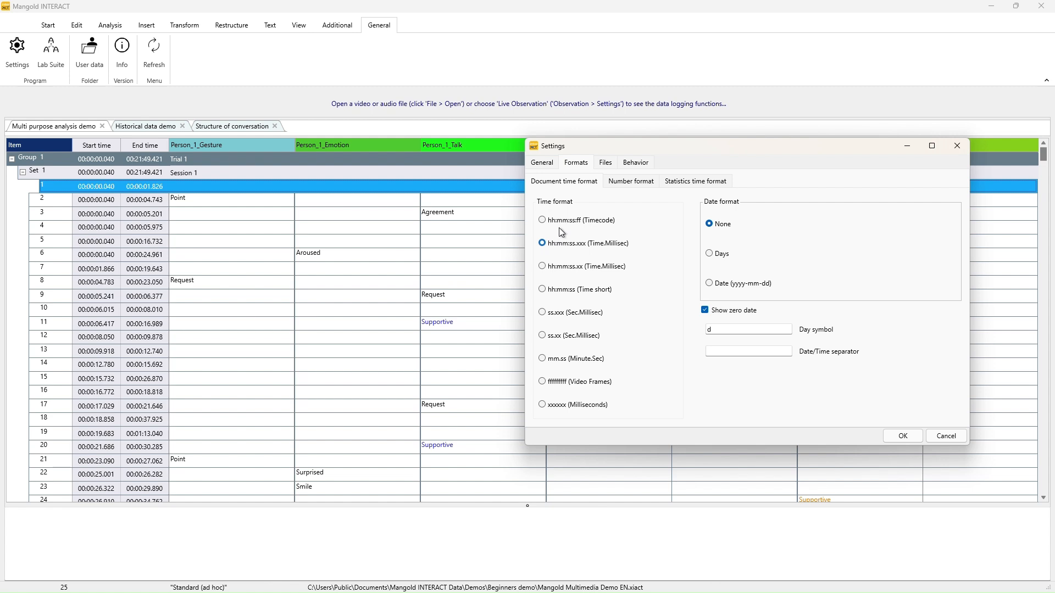
# Step: Try the zero date option and the Days format, set the date format to Date (yyyy-mm-dd), and apply the settings
pyautogui.click(719, 286)
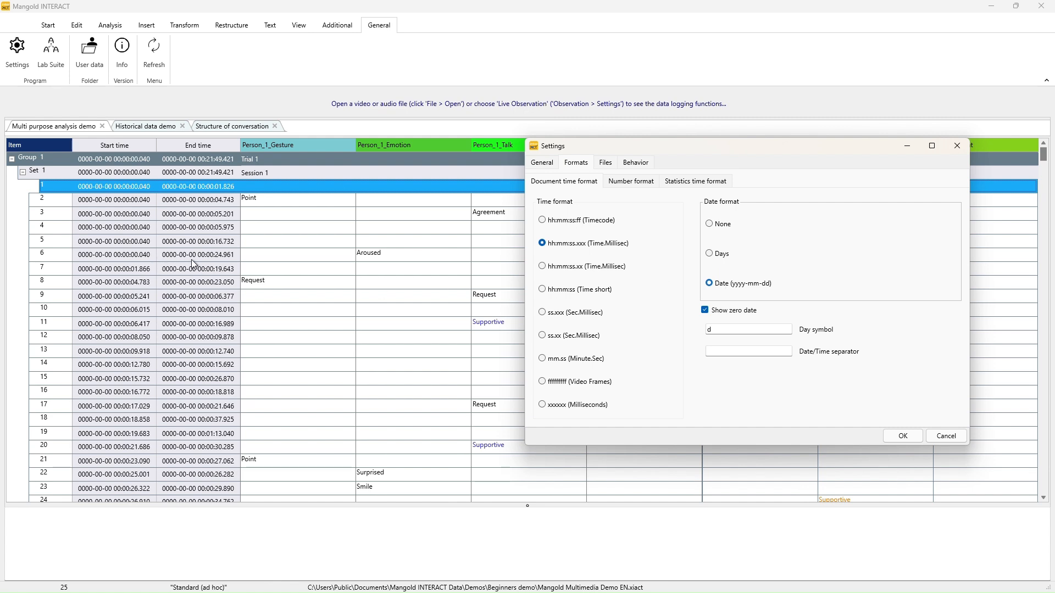
pyautogui.click(705, 310)
pyautogui.click(705, 311)
pyautogui.click(710, 255)
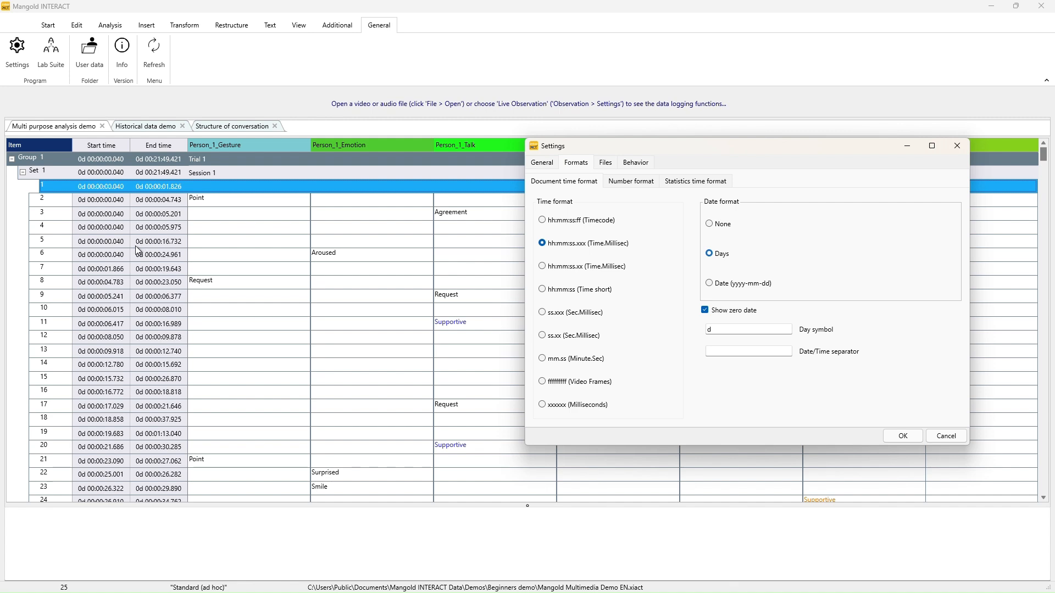
pyautogui.click(710, 283)
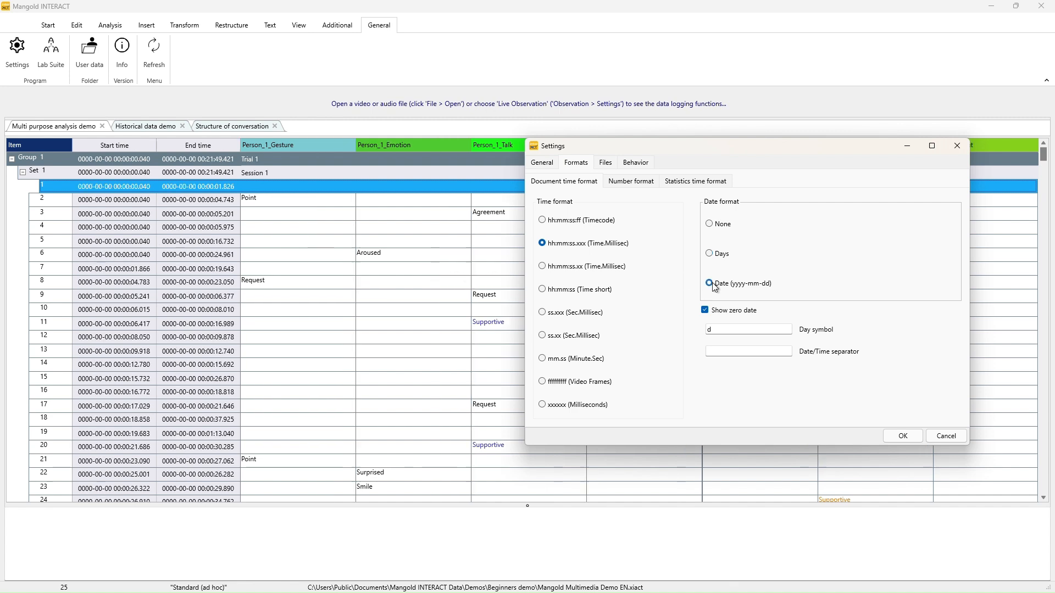
pyautogui.click(903, 437)
# Step: Examine the start and end dates of the events in the Historical data demo document
pyautogui.click(151, 126)
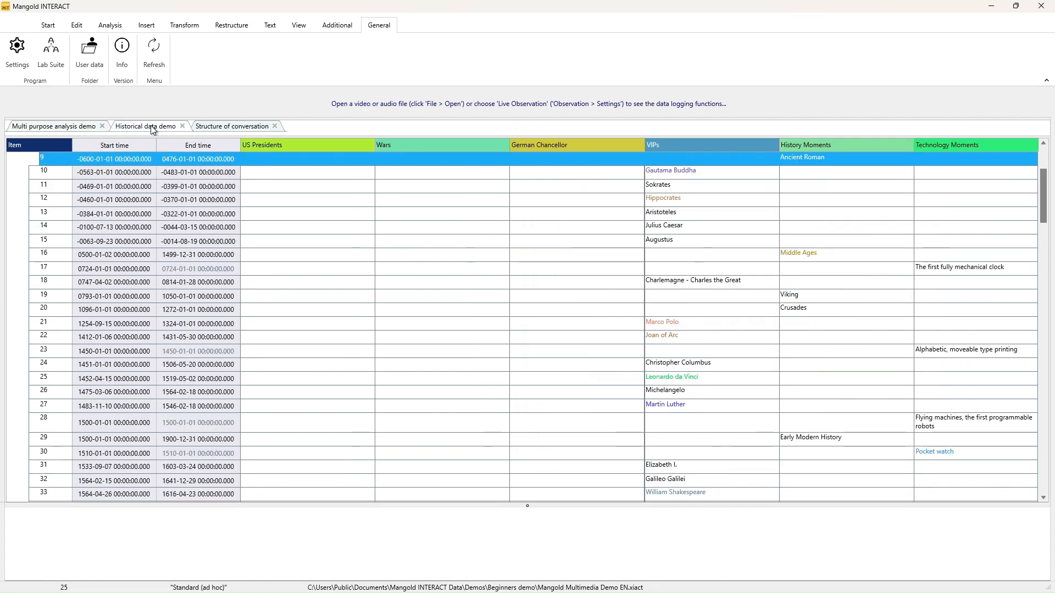
pyautogui.click(198, 213)
pyautogui.scroll(-2, 194, 216)
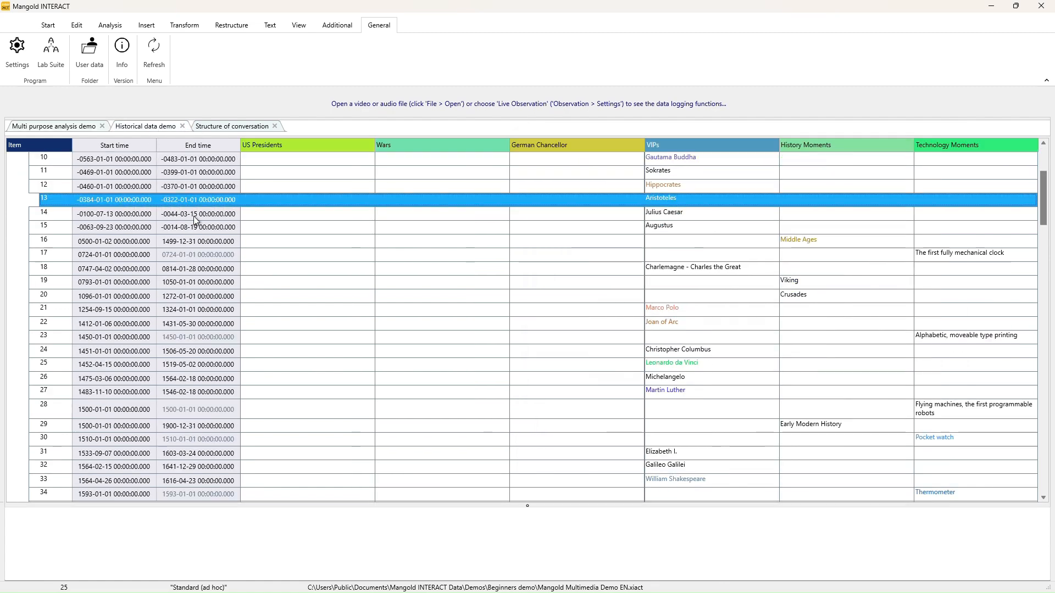
pyautogui.scroll(-9, 245, 283)
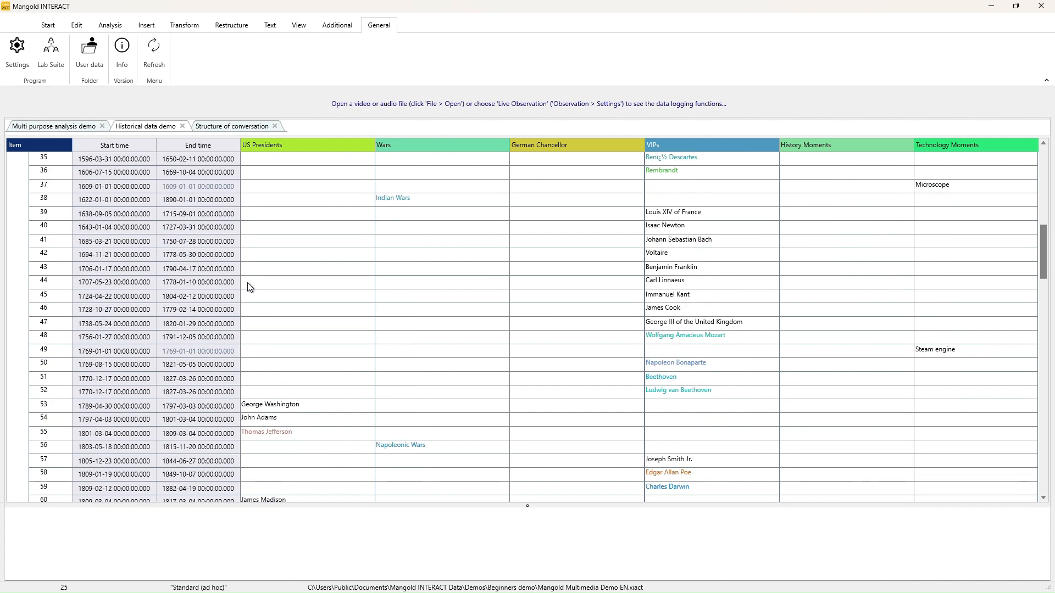
pyautogui.scroll(-4, 250, 285)
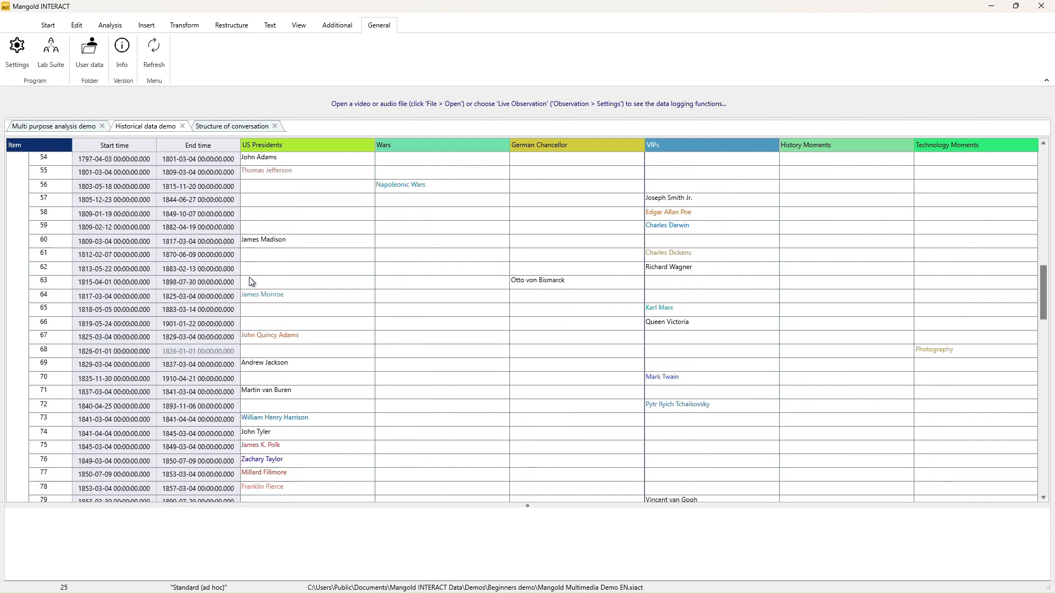
pyautogui.scroll(-6, 296, 268)
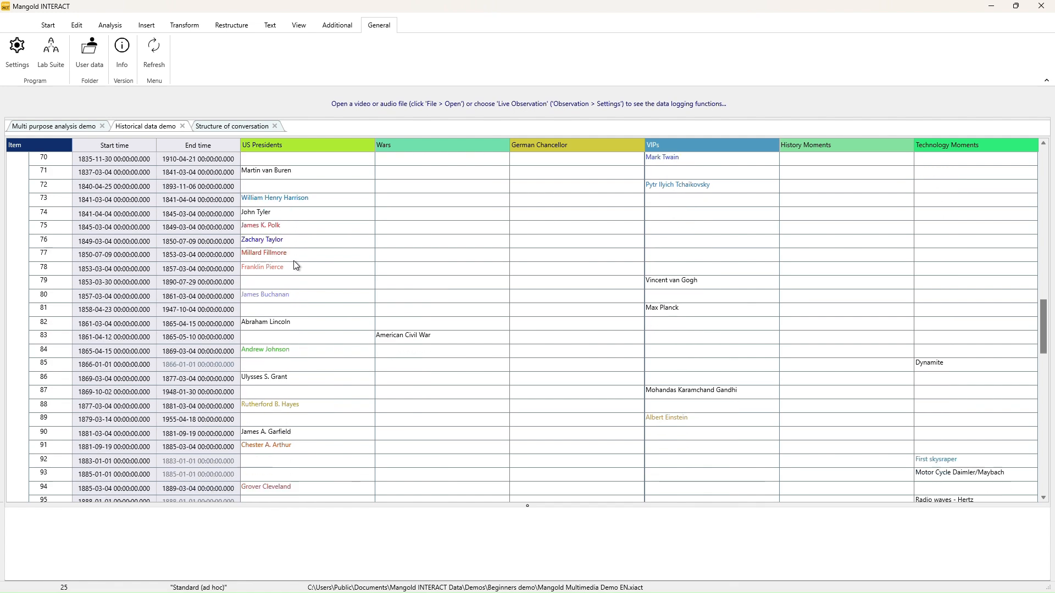
pyautogui.scroll(-8, 294, 263)
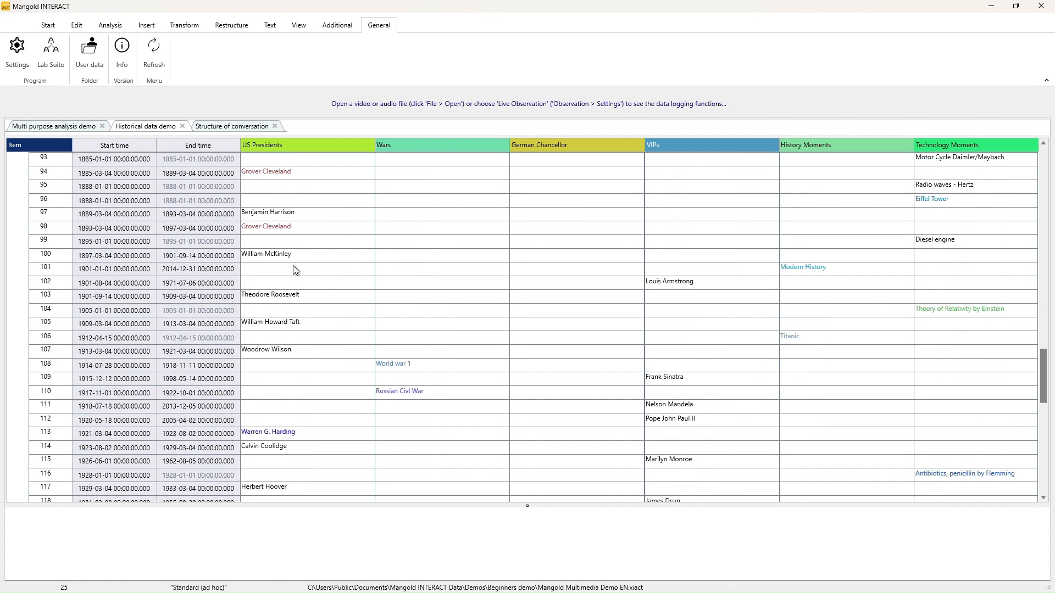
# Step: Calculate the statistics for the Multi purpose analysis demo document with all codes selected
pyautogui.click(49, 26)
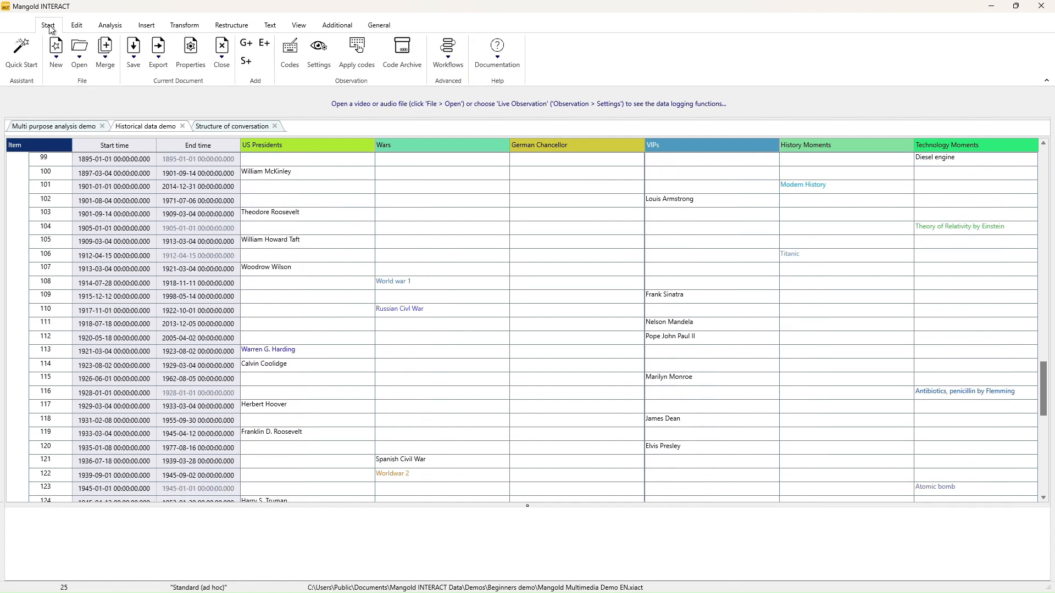
pyautogui.click(65, 127)
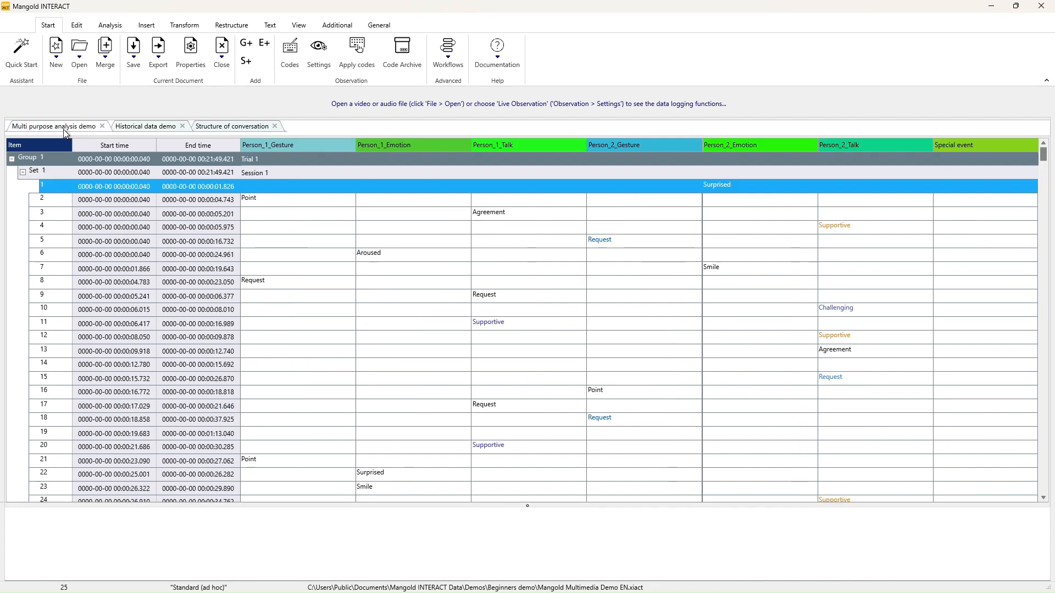
pyautogui.click(115, 27)
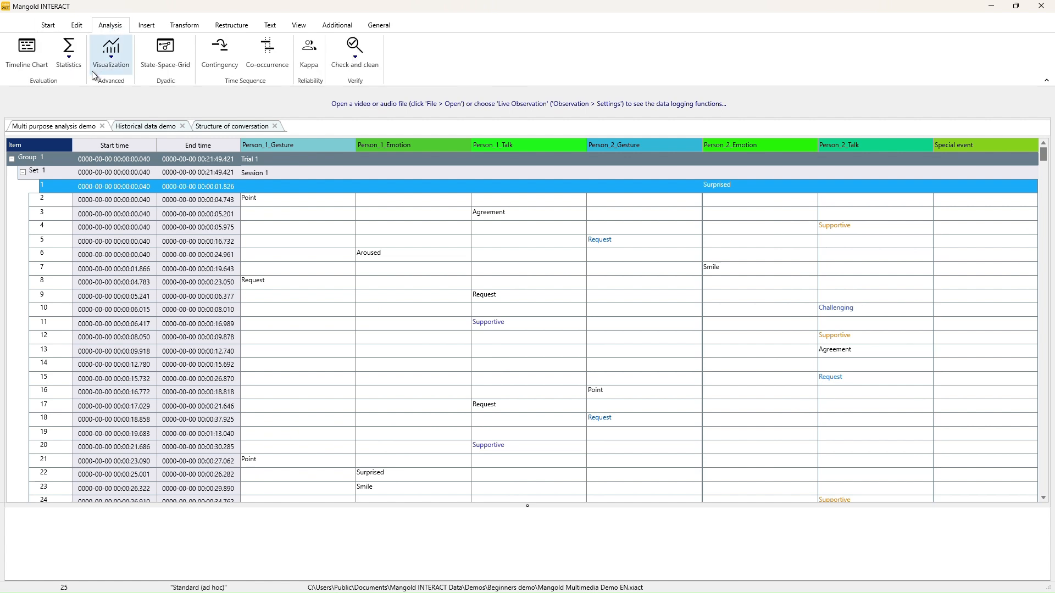
pyautogui.click(69, 52)
pyautogui.click(74, 82)
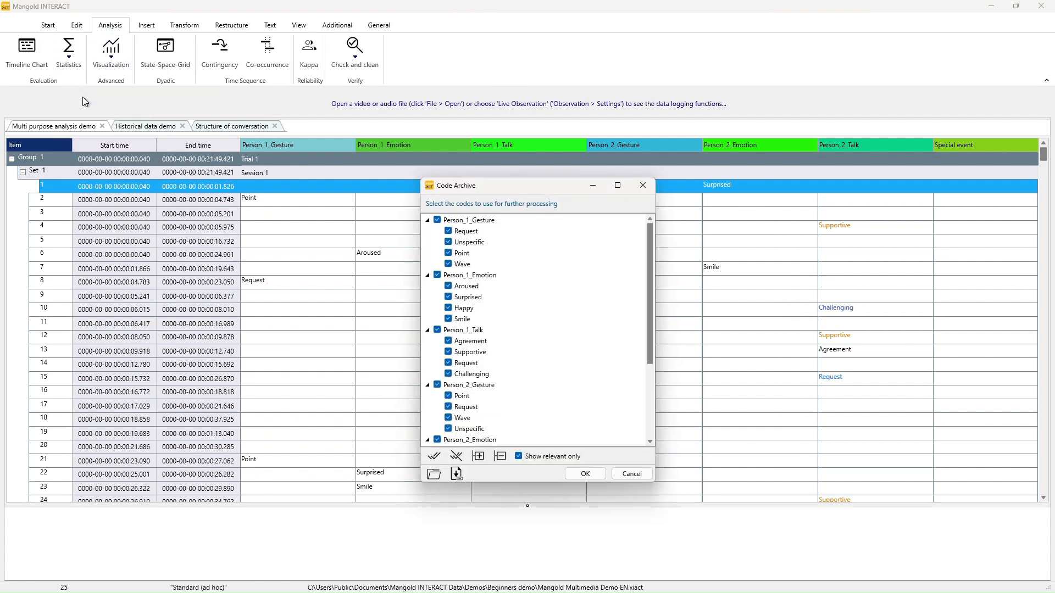
pyautogui.click(586, 474)
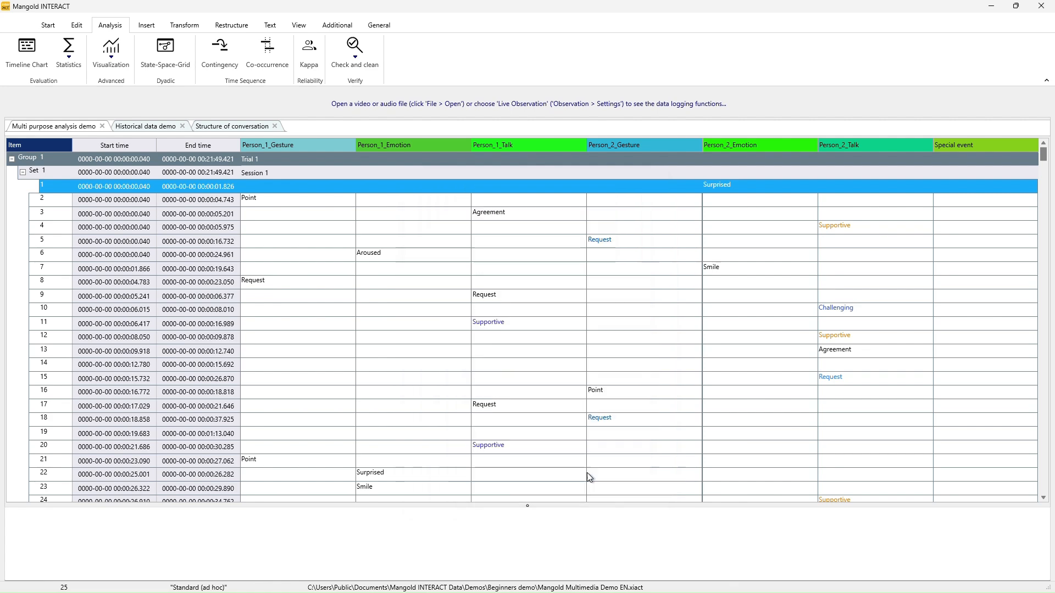
pyautogui.click(596, 408)
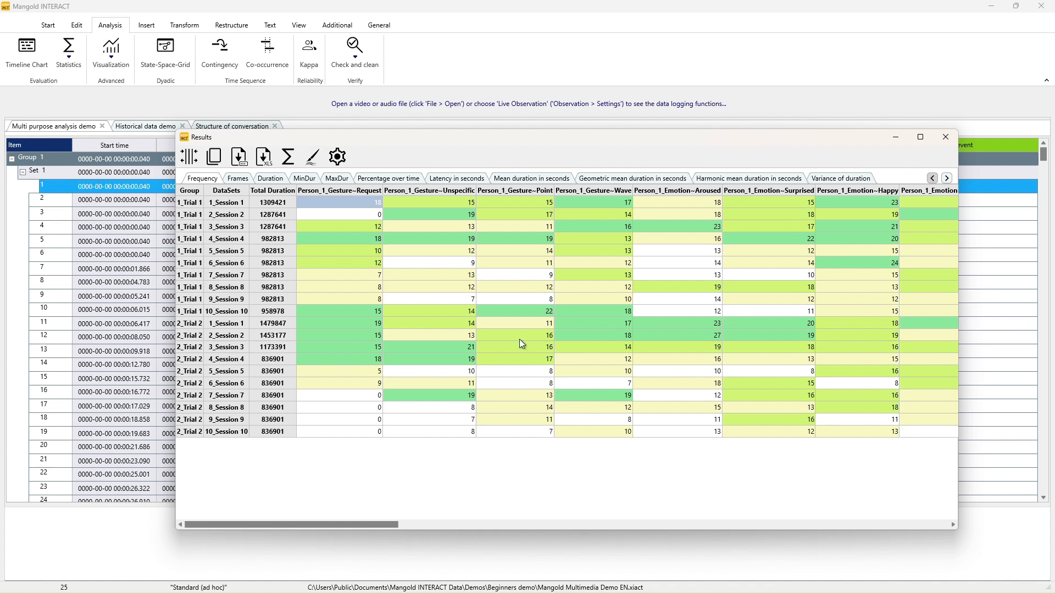
# Step: Show the percentage over time results and set their floating point precision to 5
pyautogui.click(387, 179)
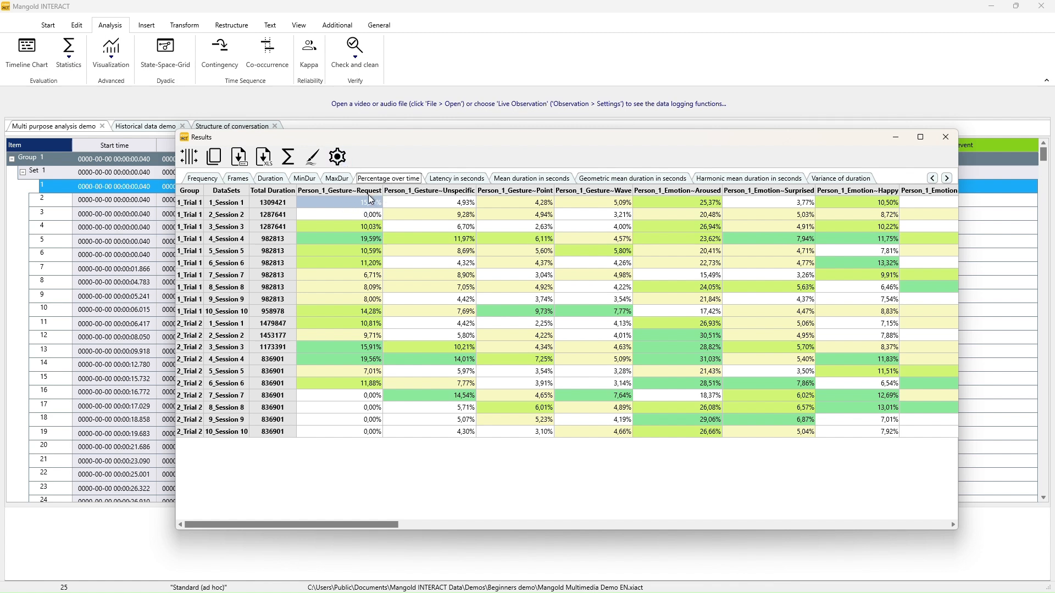
pyautogui.click(338, 157)
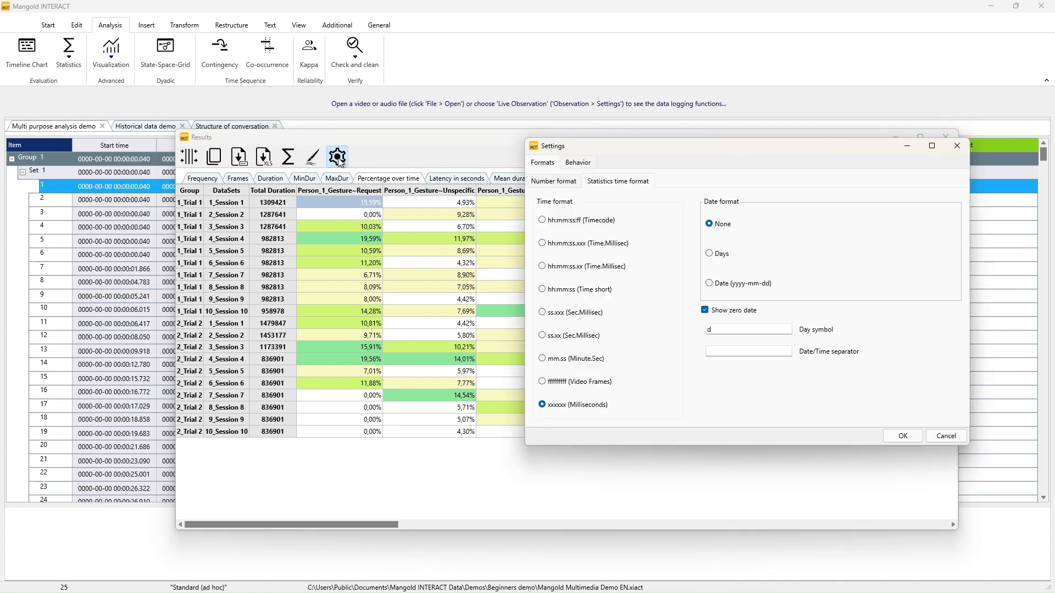
pyautogui.click(552, 182)
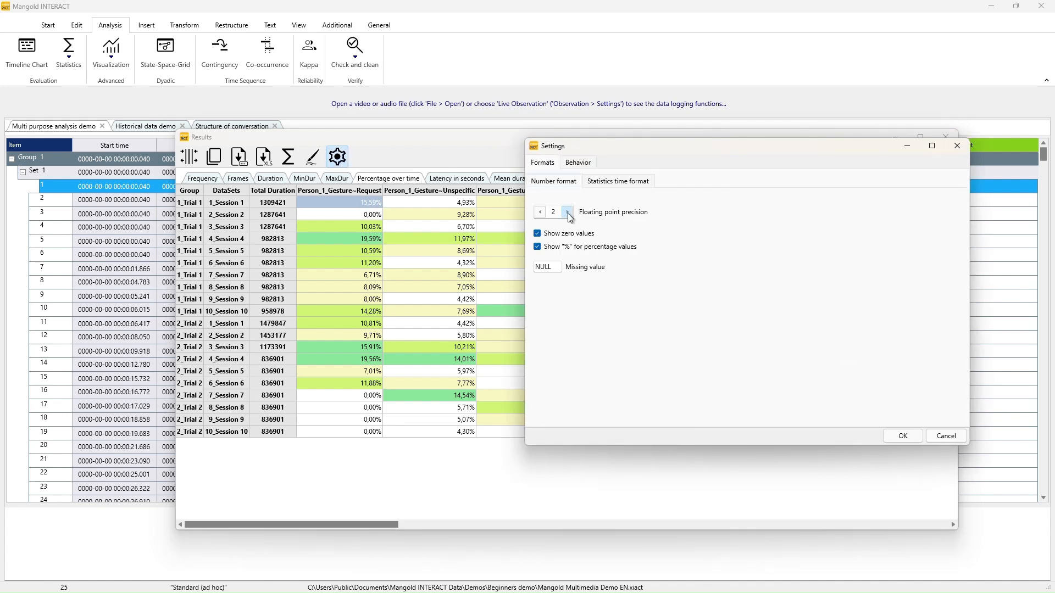
pyautogui.click(910, 436)
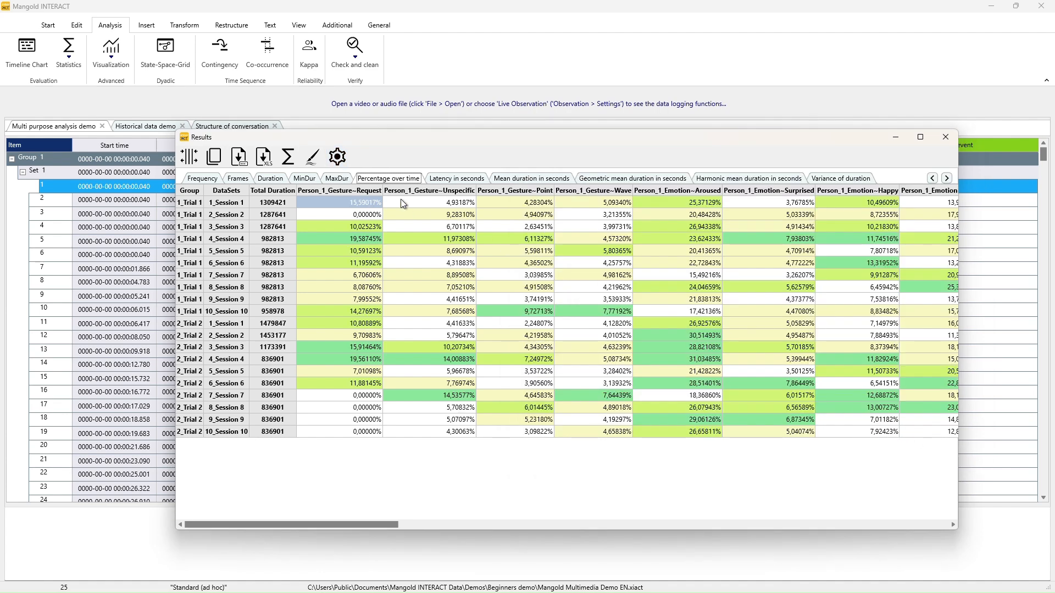
# Step: Set the floating point precision of the statistics results to 2 and apply the settings
pyautogui.click(338, 157)
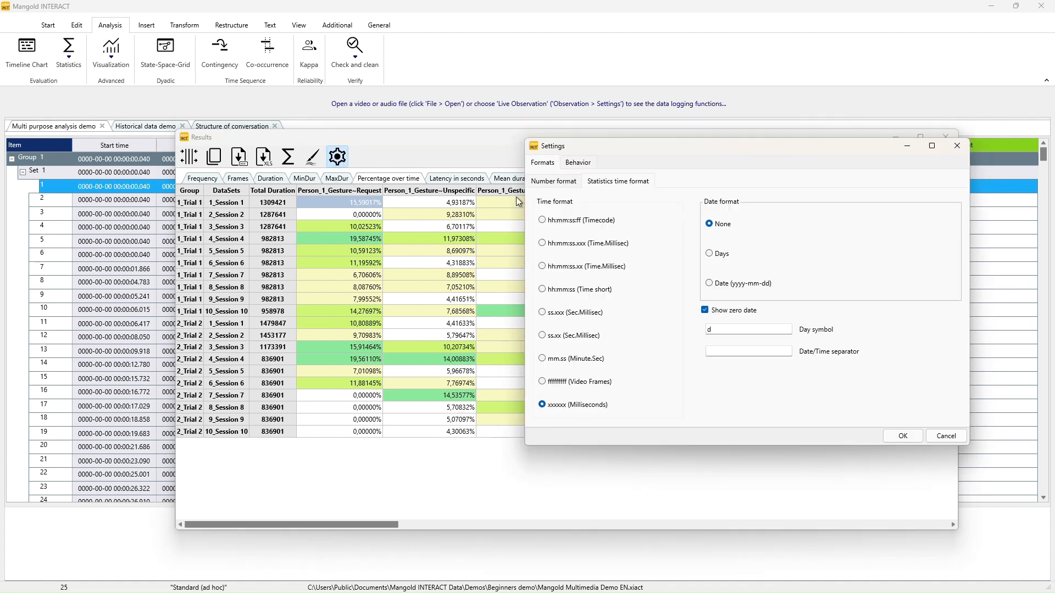
pyautogui.click(546, 182)
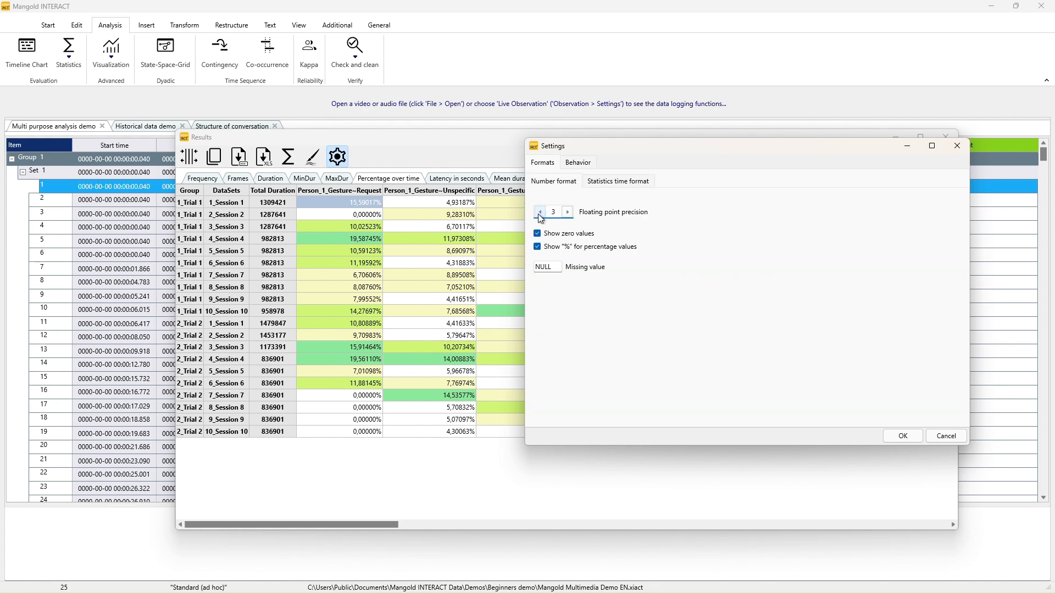
pyautogui.click(540, 212)
pyautogui.click(903, 437)
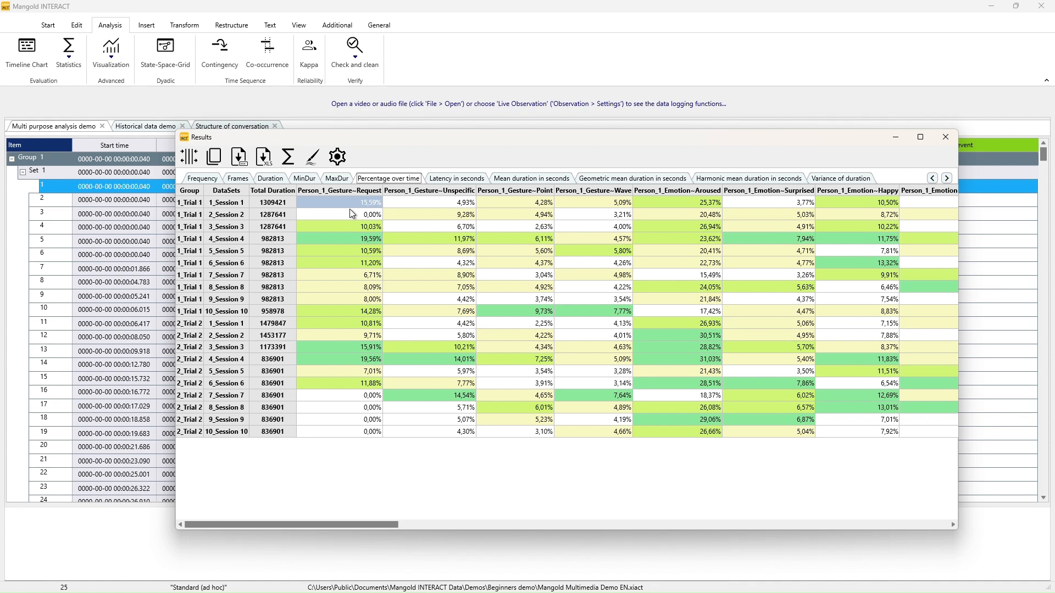
# Step: Set the statistics time format to hh:mm:ss.xxx (Time.Millisec) and apply it to the results
pyautogui.click(337, 157)
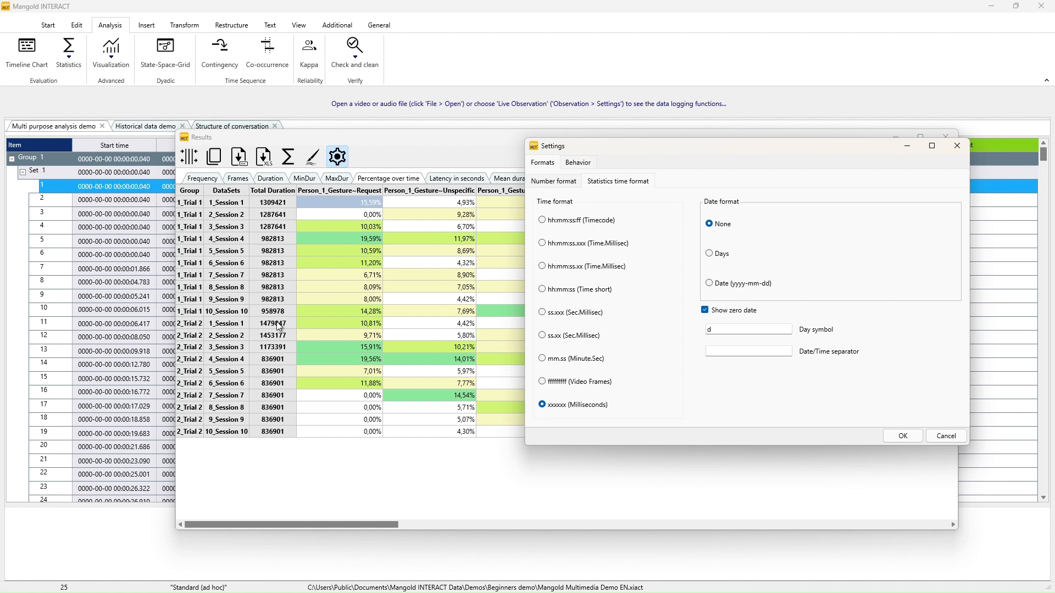
pyautogui.click(563, 222)
pyautogui.click(564, 244)
pyautogui.click(904, 436)
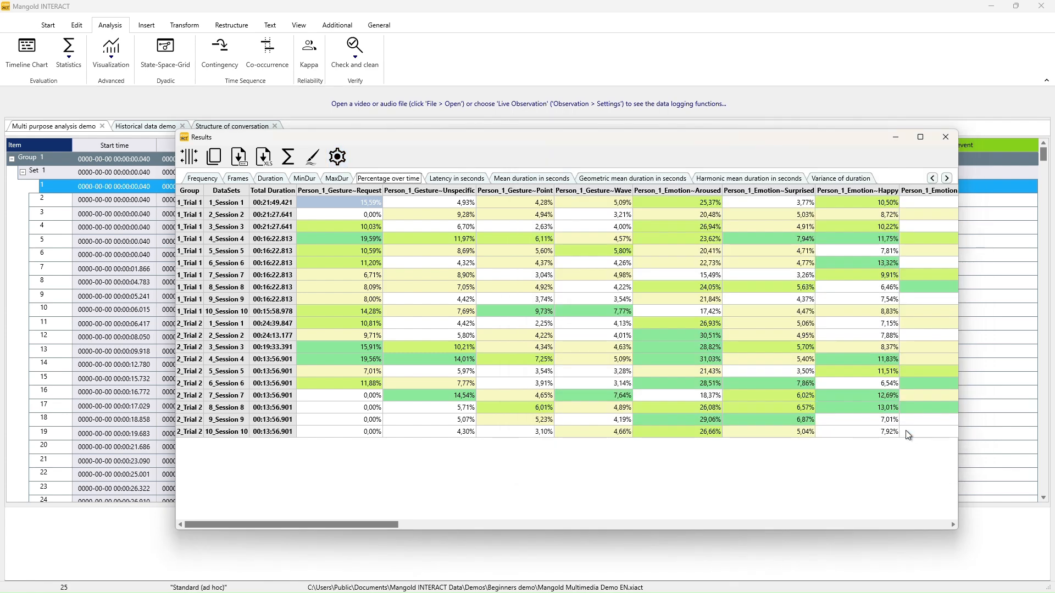
# Step: Change the statistics time format to hh:mm:ss.xx (Time.Millisec) and move the results window to uncover the document's times
pyautogui.click(338, 157)
pyautogui.click(565, 268)
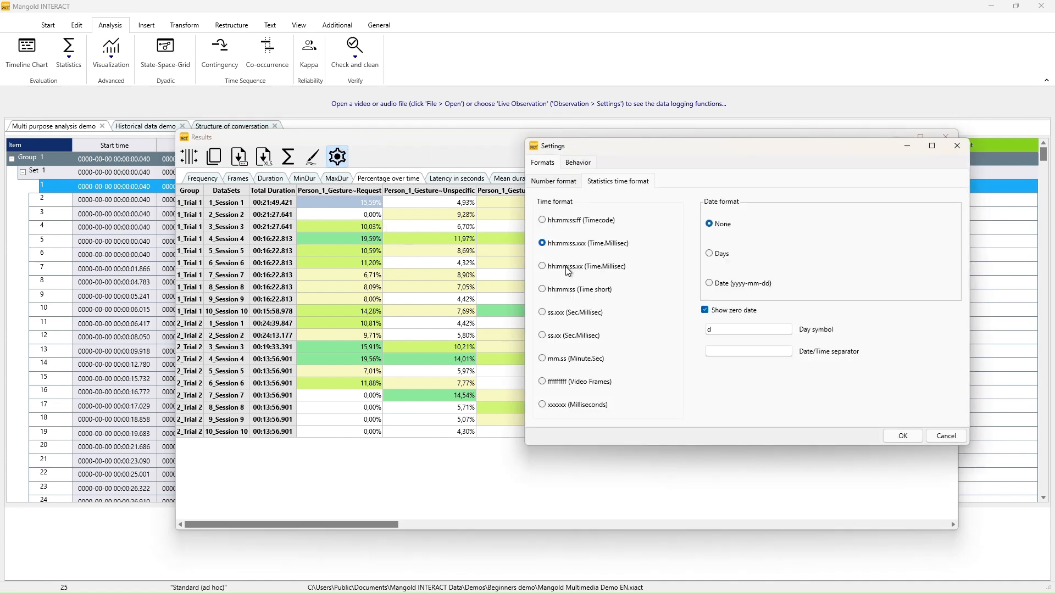
pyautogui.click(907, 440)
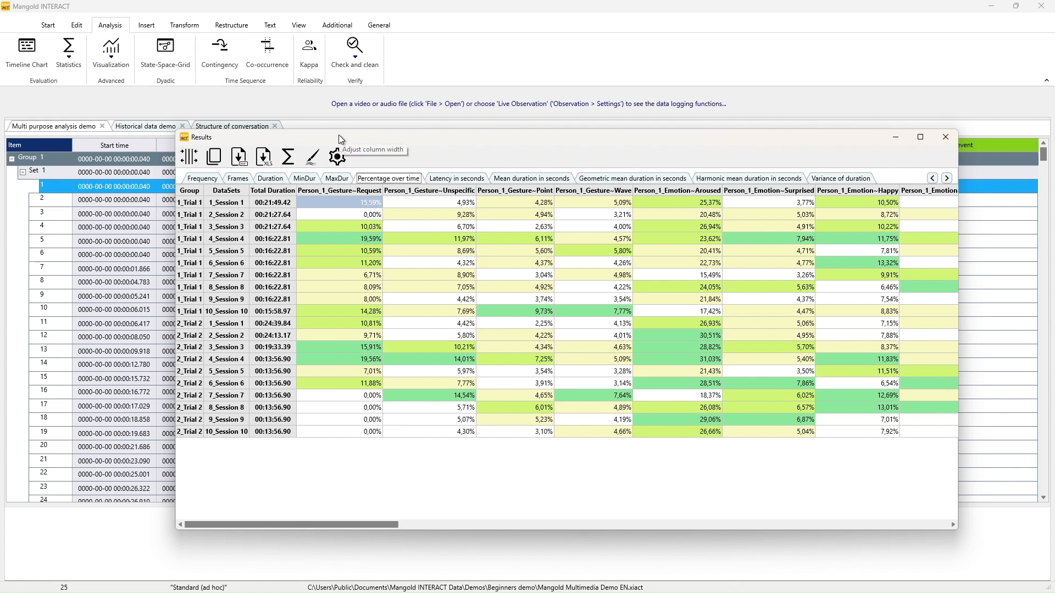
pyautogui.moveTo(338, 135); pyautogui.dragTo(458, 155)
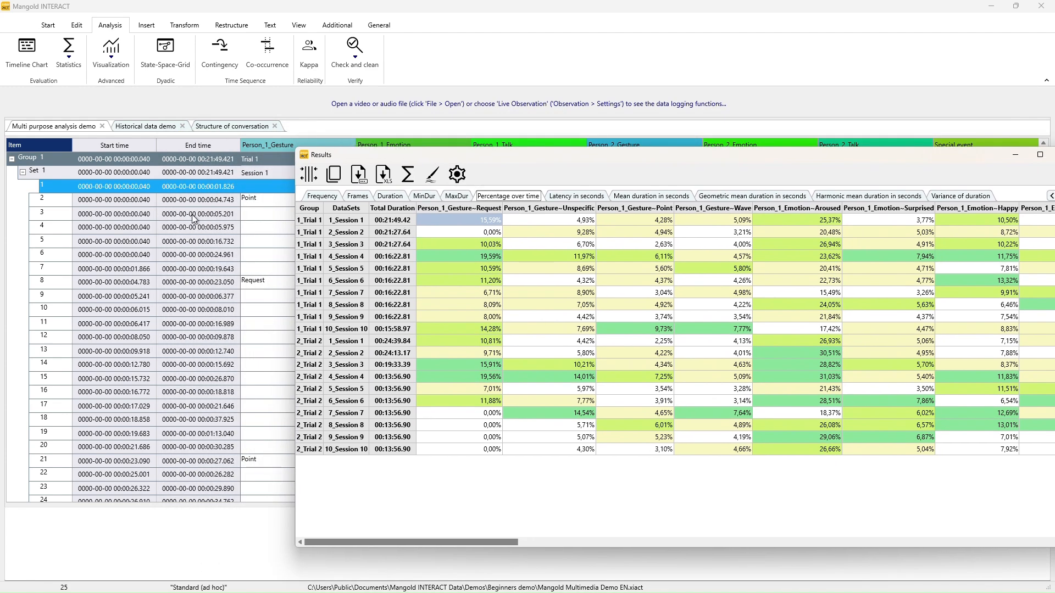
# Step: Set the statistics time format to Milliseconds and apply the settings
pyautogui.click(457, 175)
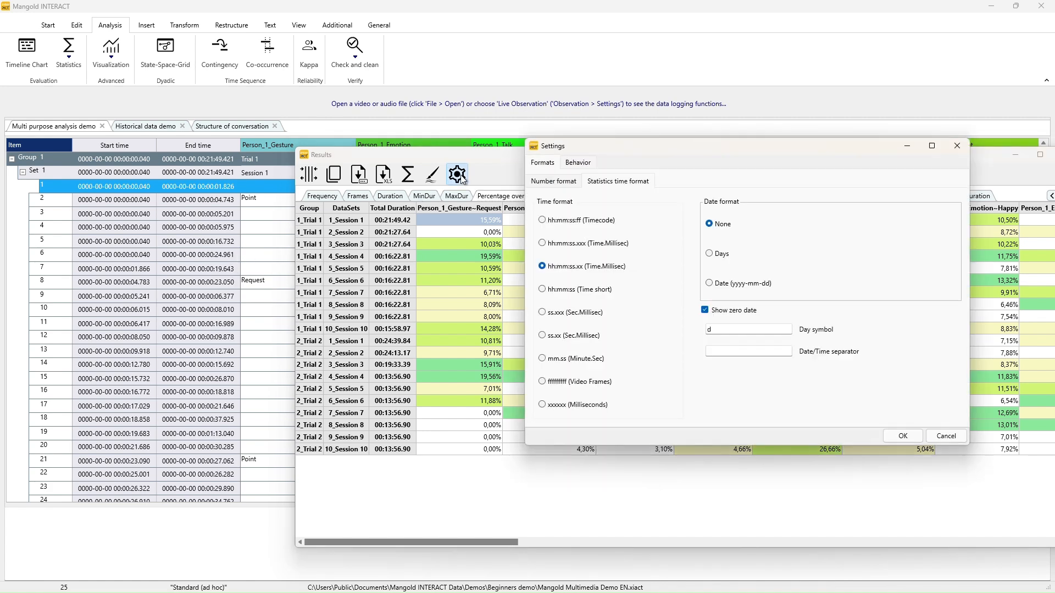
pyautogui.click(568, 404)
pyautogui.click(909, 434)
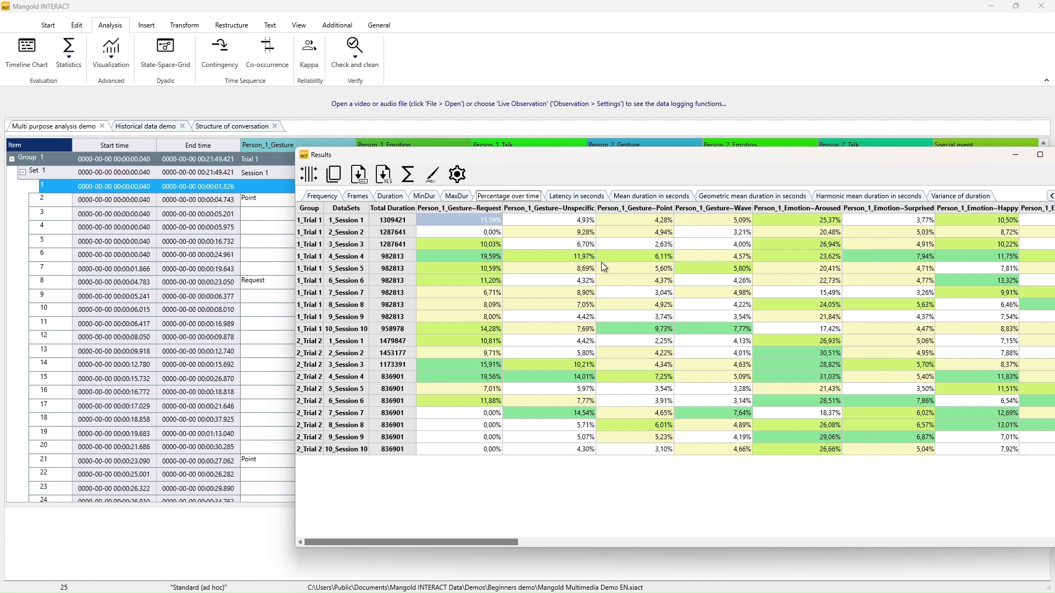
# Step: Show the latency in seconds results and inspect the missing values in the Person_1_Gesture Request column
pyautogui.click(575, 197)
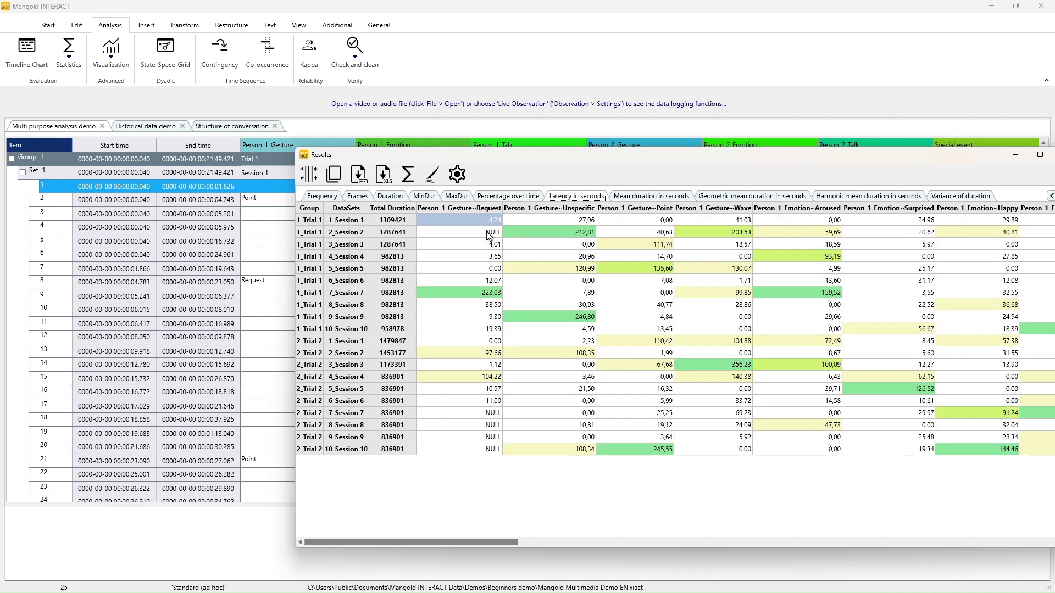
pyautogui.click(489, 233)
pyautogui.click(488, 414)
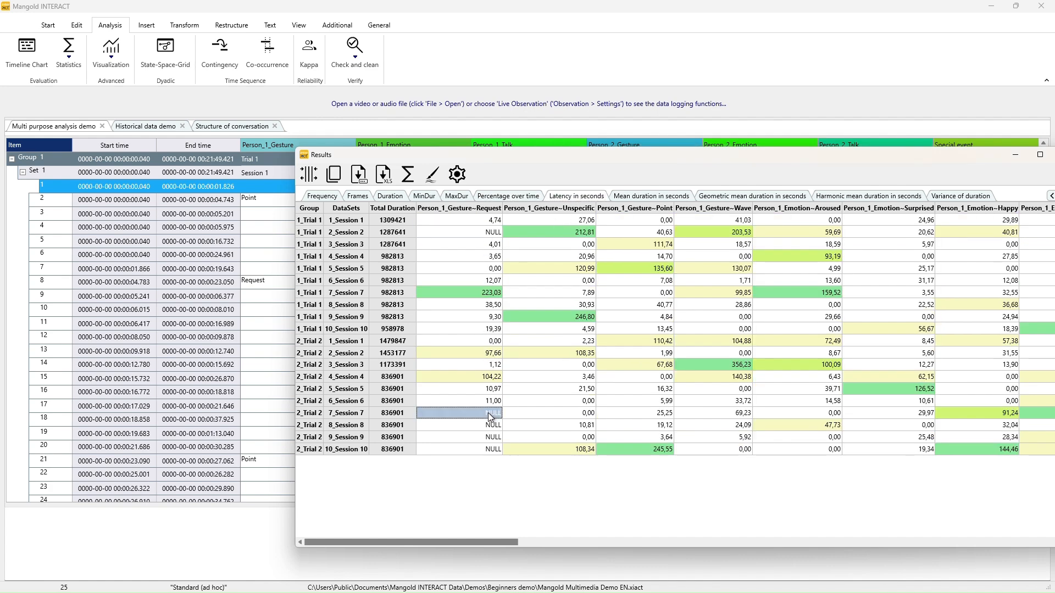
pyautogui.click(490, 427)
pyautogui.click(490, 438)
pyautogui.click(492, 449)
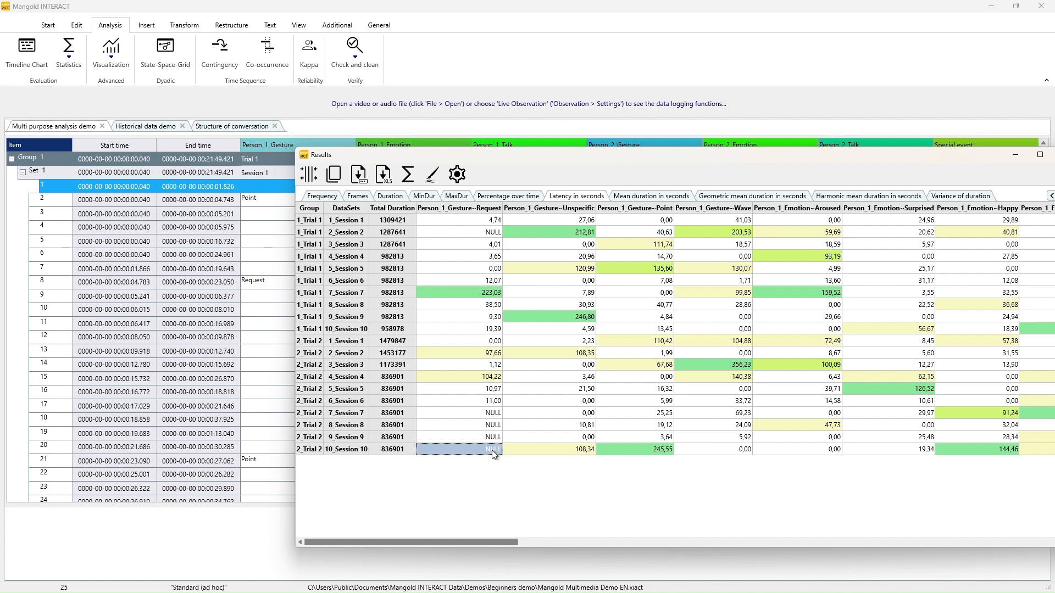
# Step: Try -1, 99 and x as the missing value in the number format settings, then restore NULL and apply
pyautogui.click(458, 174)
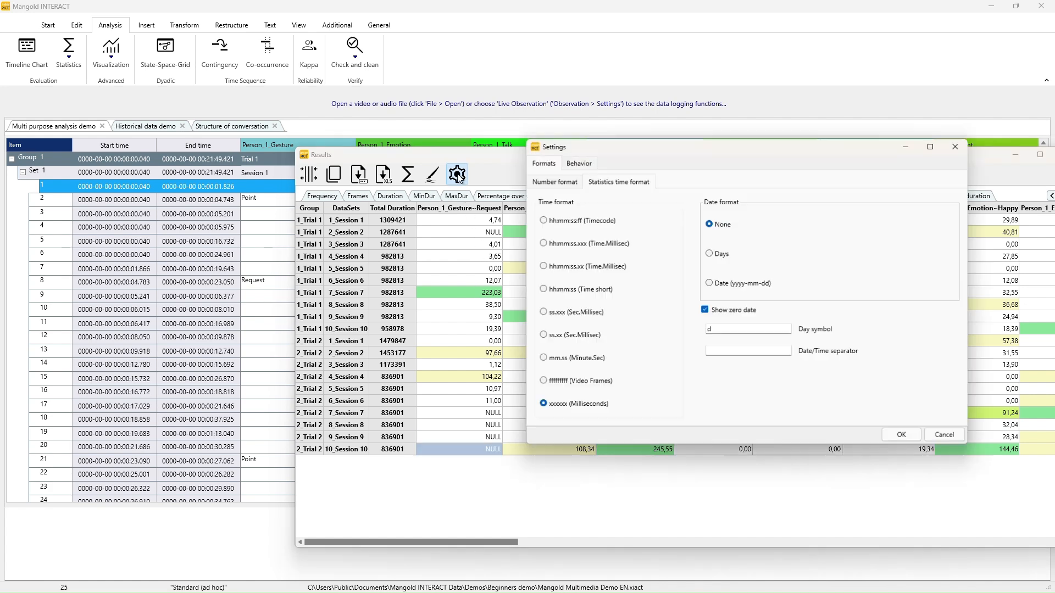
pyautogui.click(554, 181)
pyautogui.doubleClick(551, 267)
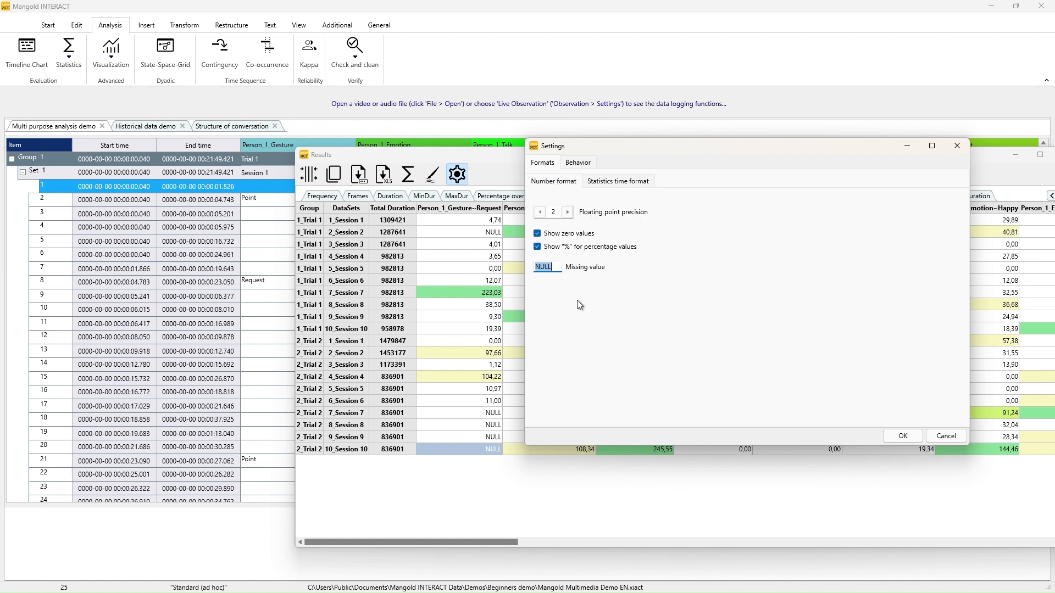
pyautogui.write('-1')
pyautogui.press('BackSpace')
pyautogui.press('BackSpace')
pyautogui.write('99')
pyautogui.press('BackSpace')
pyautogui.press('BackSpace')
pyautogui.write('x')
pyautogui.press('BackSpace')
pyautogui.write('NULL')
pyautogui.click(912, 438)
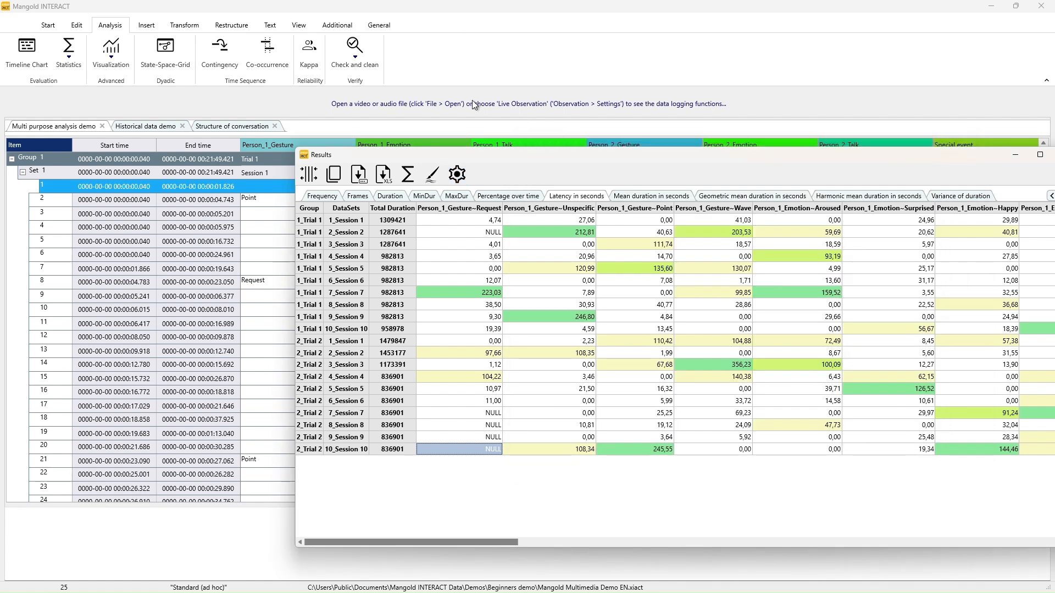
# Step: Turn off the display of zero values in the number format settings and apply the change to the results
pyautogui.click(458, 175)
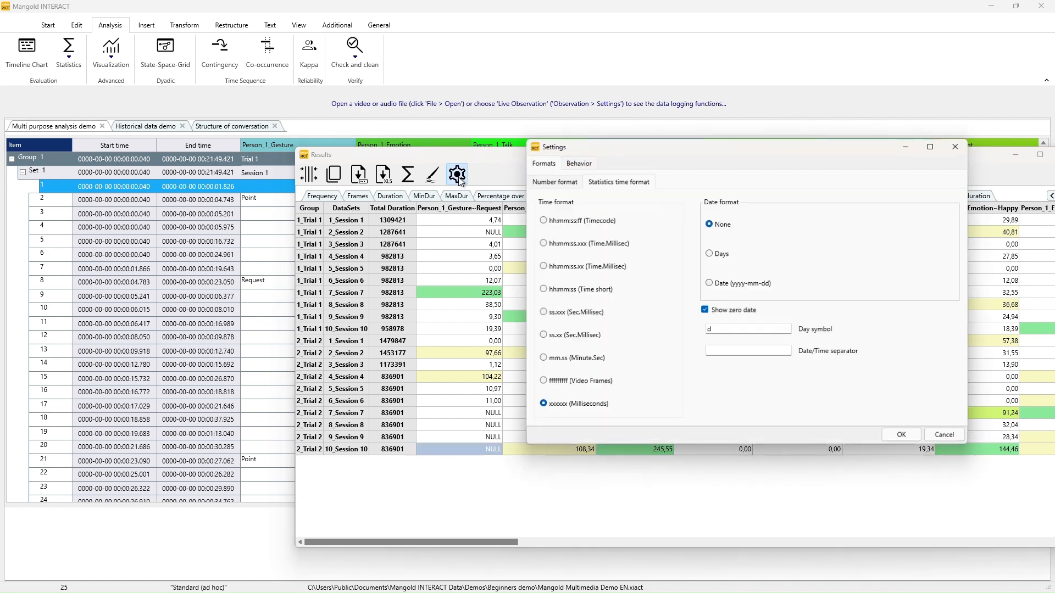
pyautogui.click(548, 182)
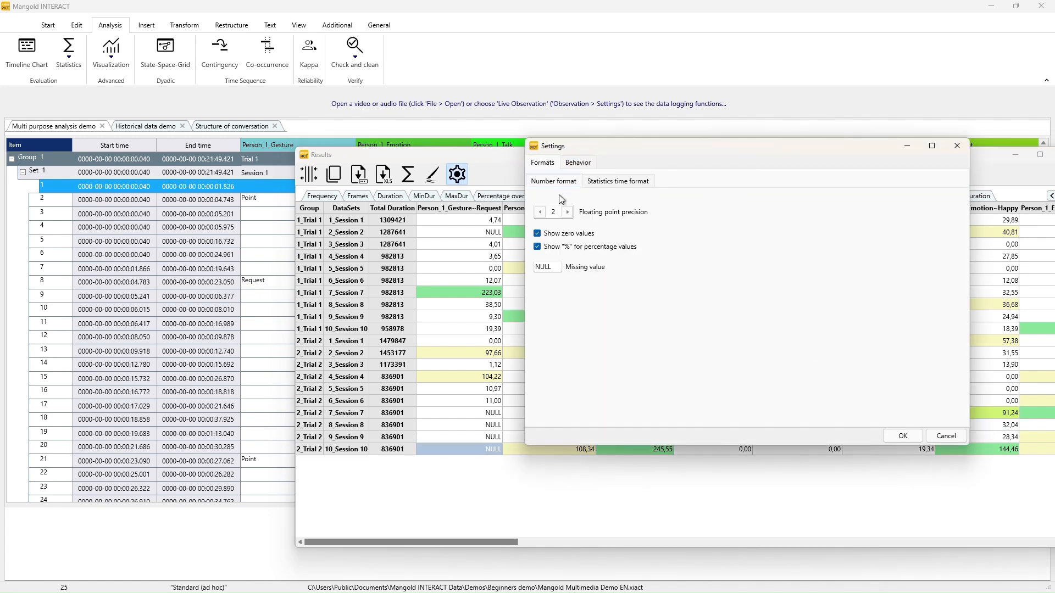
pyautogui.click(903, 436)
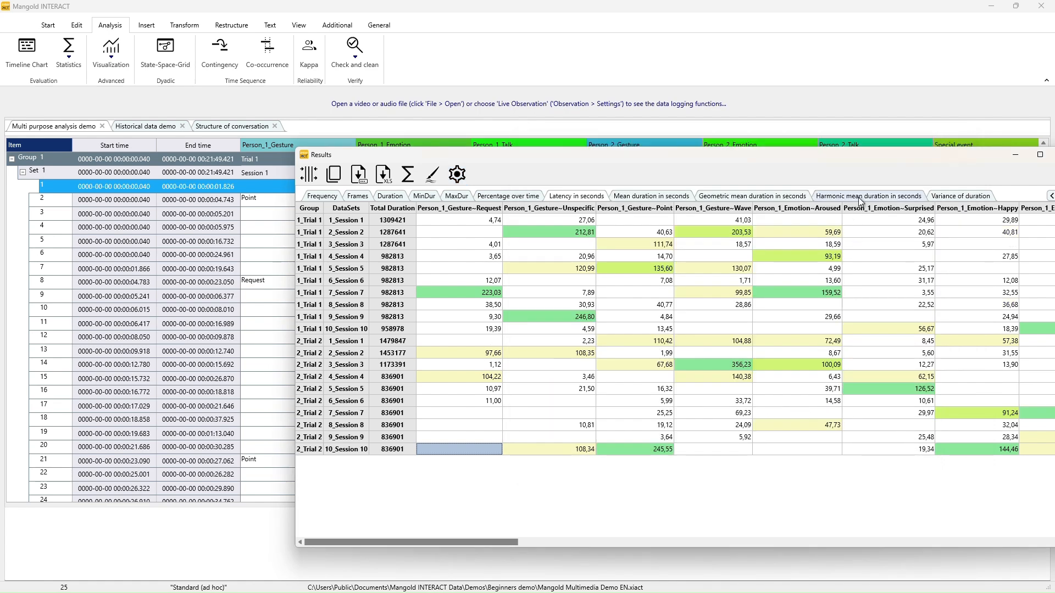
# Step: Bring the results window fully into view and switch the colorizing of its cells off and on again
pyautogui.moveTo(868, 155); pyautogui.dragTo(756, 133)
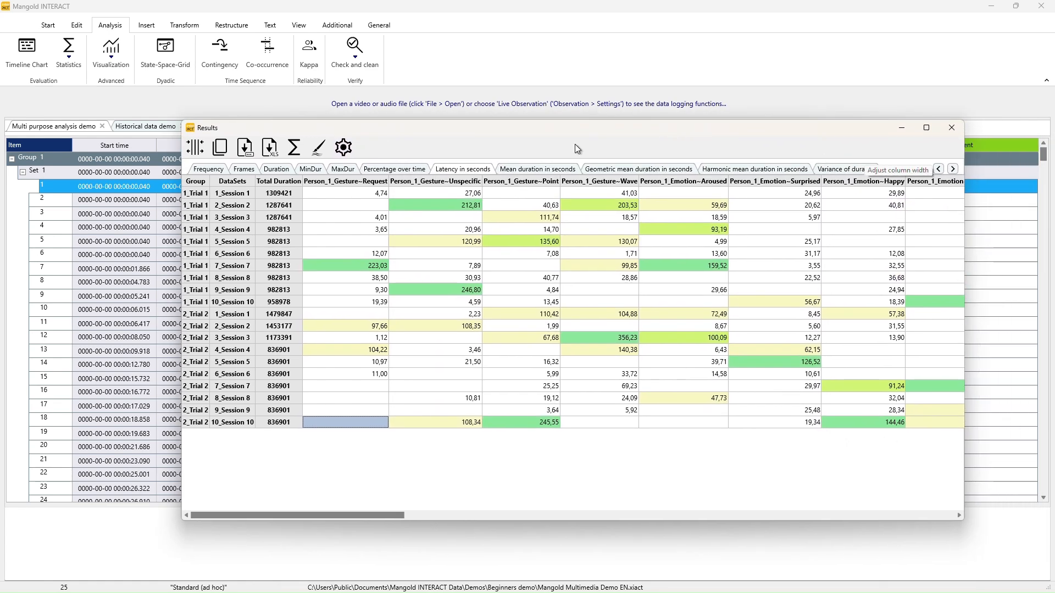
pyautogui.click(317, 151)
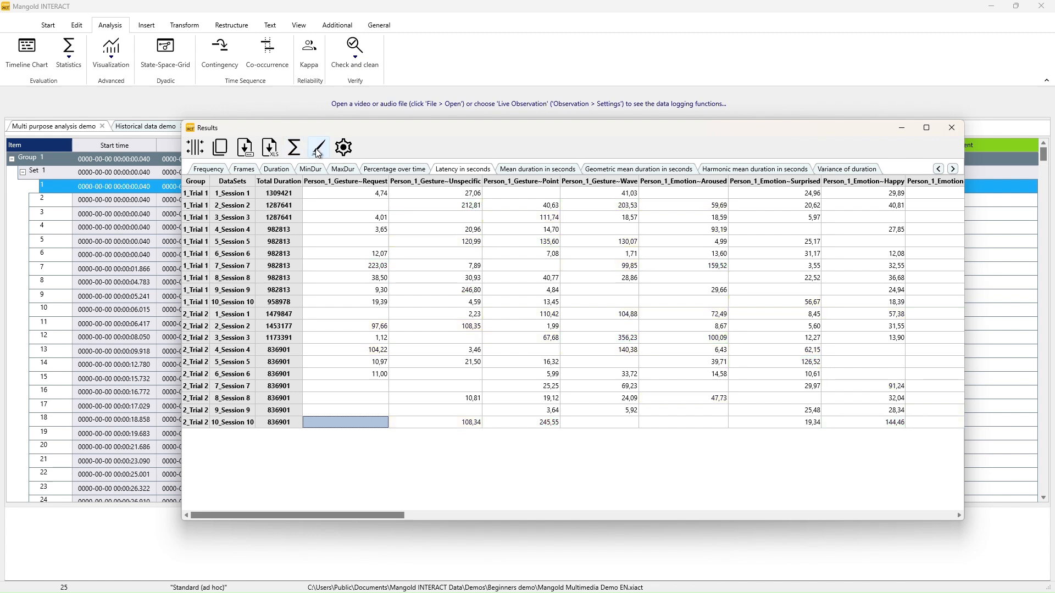
pyautogui.click(317, 151)
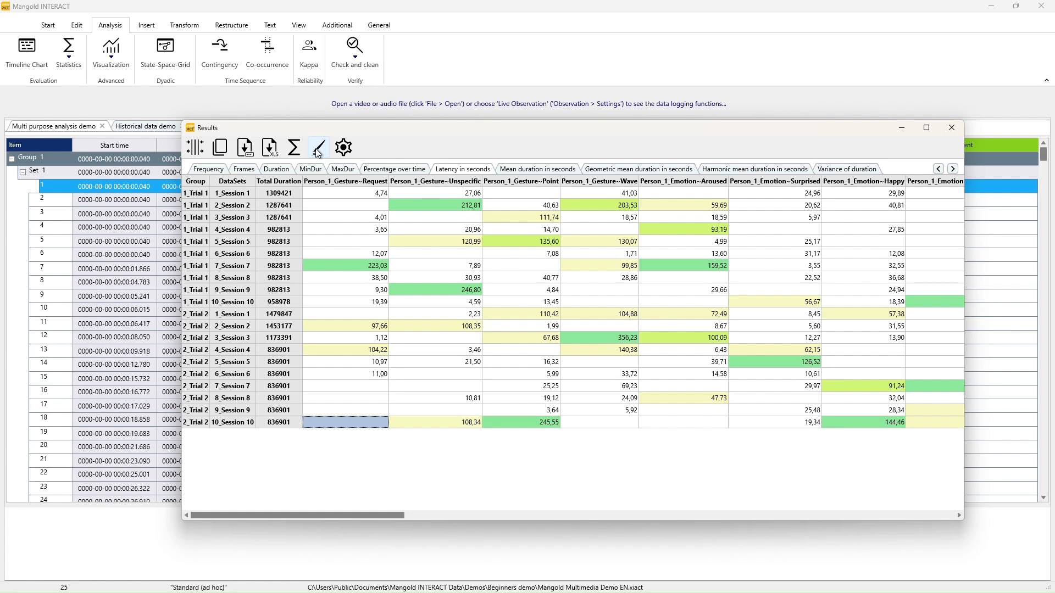
# Step: Review the percentage over time, latency, mean duration and geometric mean duration results in turn
pyautogui.click(410, 170)
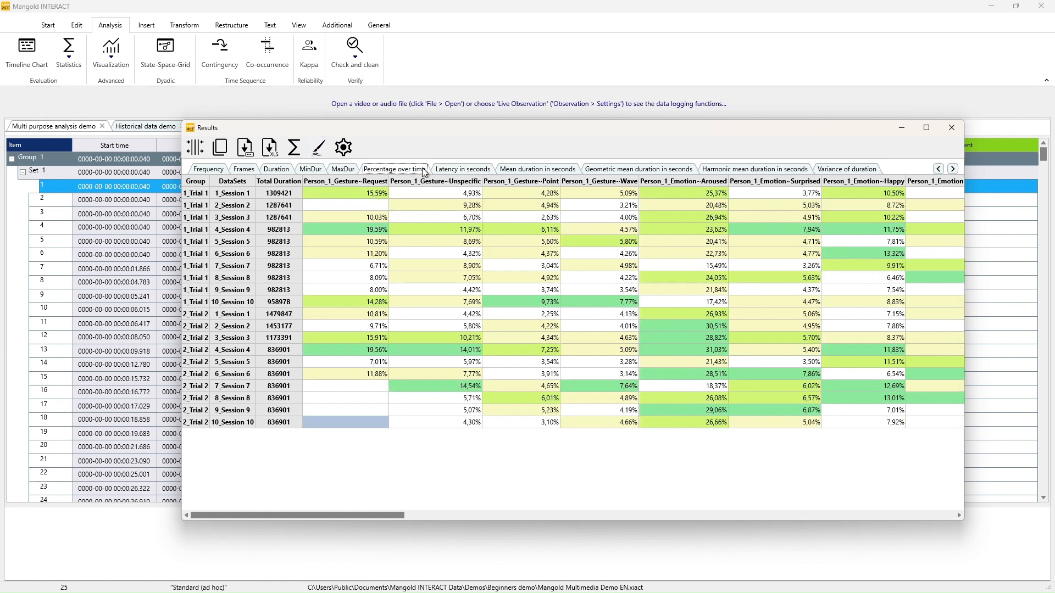
pyautogui.click(461, 170)
pyautogui.click(532, 171)
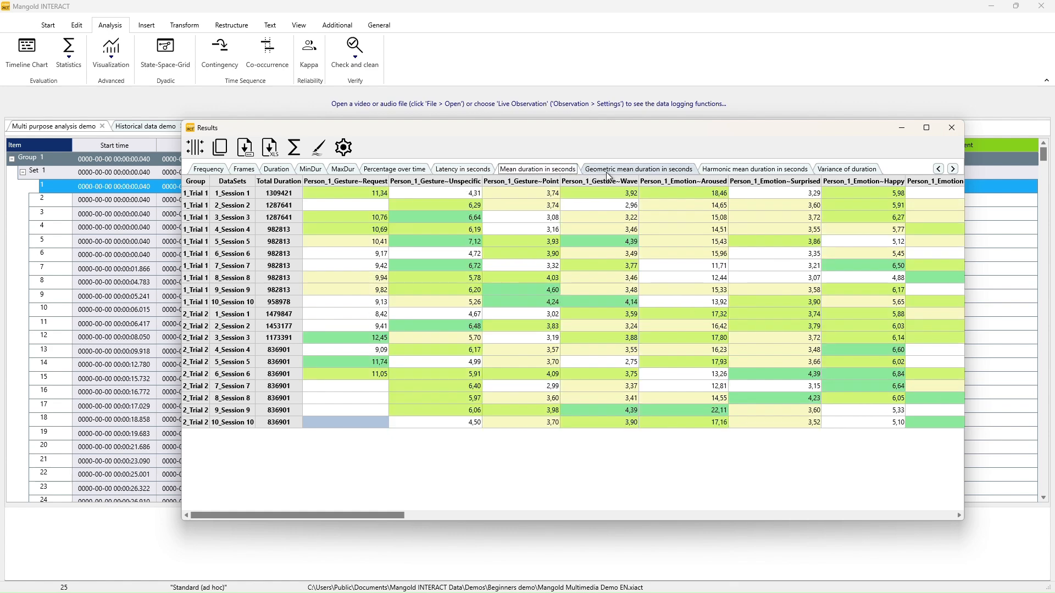
pyautogui.click(610, 170)
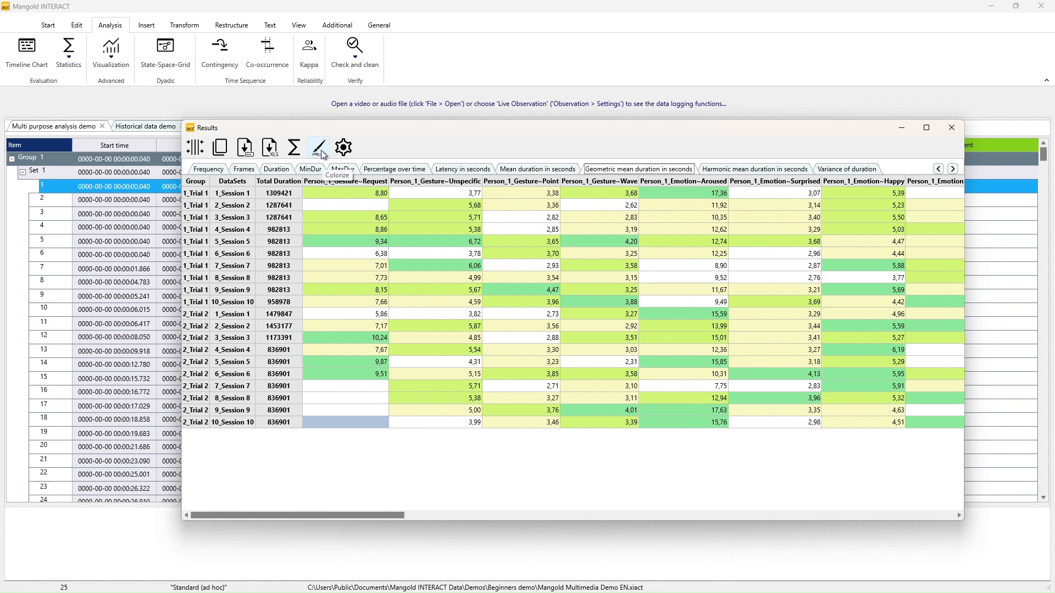
# Step: Inspect the colors defined for quartered result sets in the behavior settings and close them without changes
pyautogui.click(344, 149)
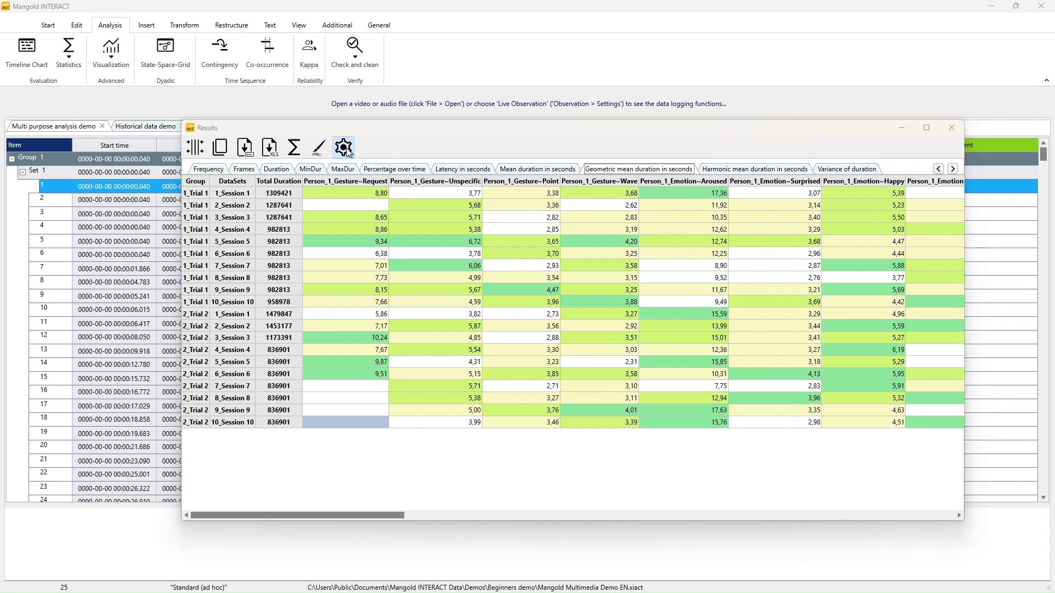
pyautogui.click(577, 163)
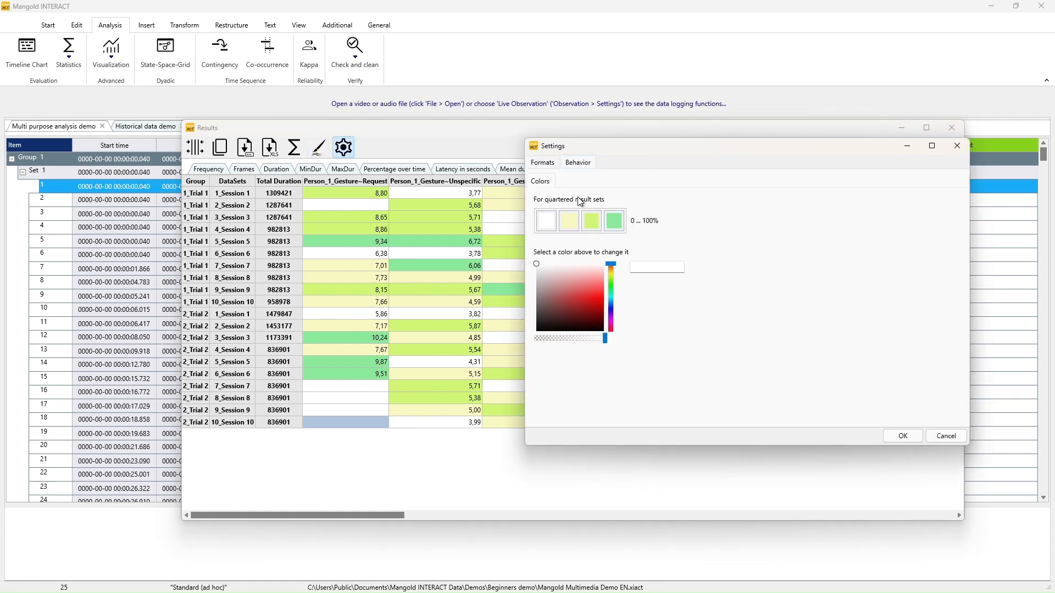
pyautogui.click(570, 221)
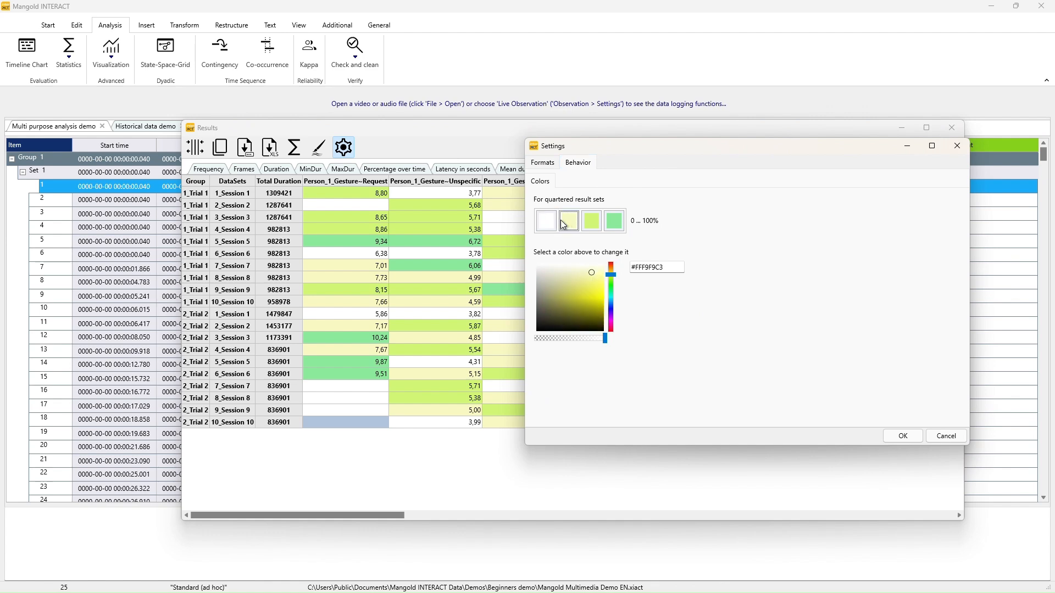
pyautogui.click(591, 224)
pyautogui.click(615, 221)
pyautogui.click(947, 439)
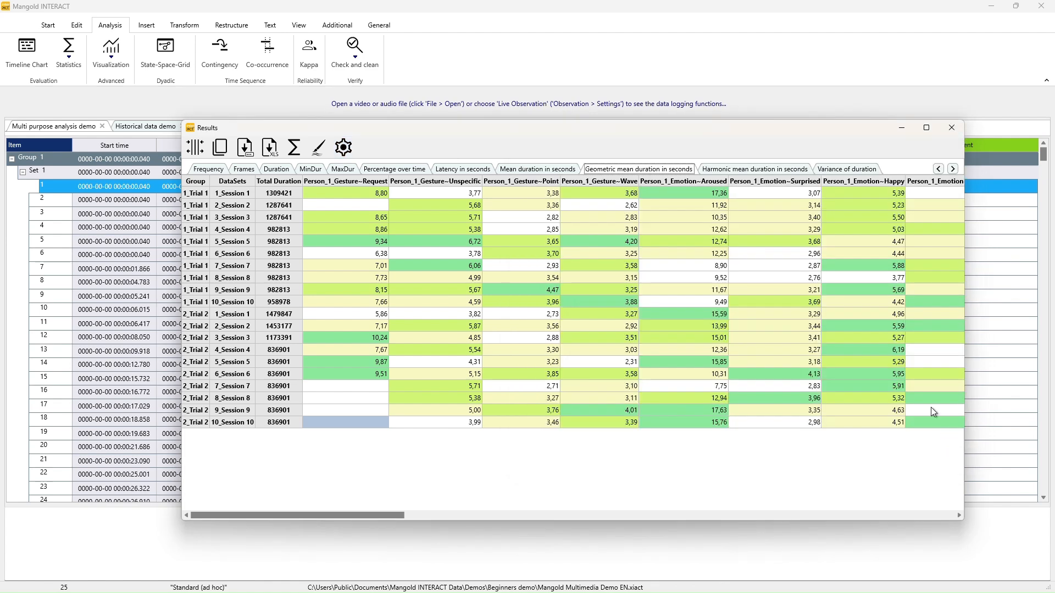
# Step: Switch off the colorizing of the geometric mean duration results and turn the display of zero values on
pyautogui.click(319, 147)
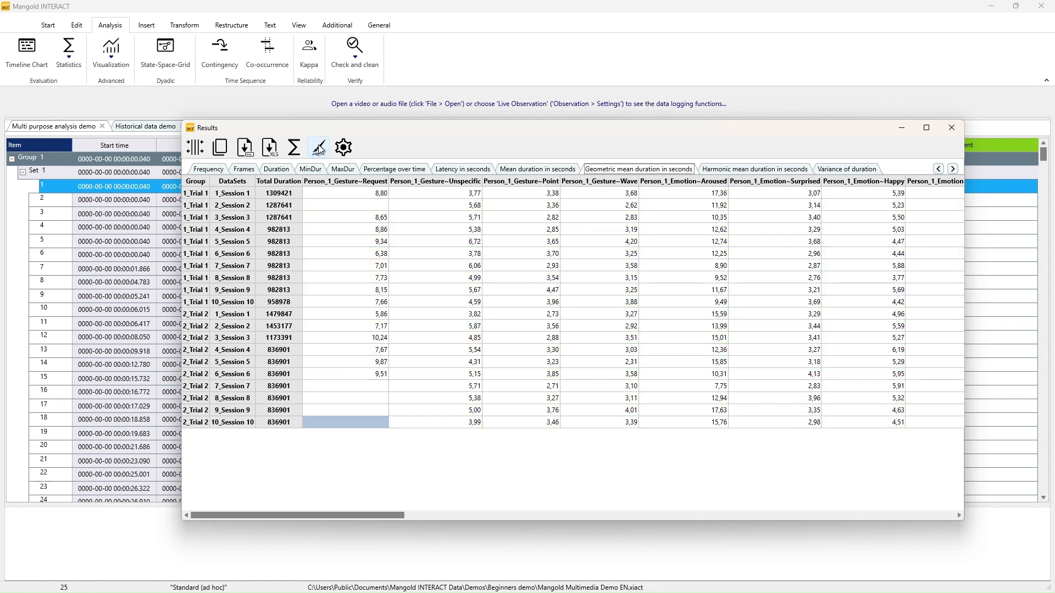
pyautogui.click(344, 147)
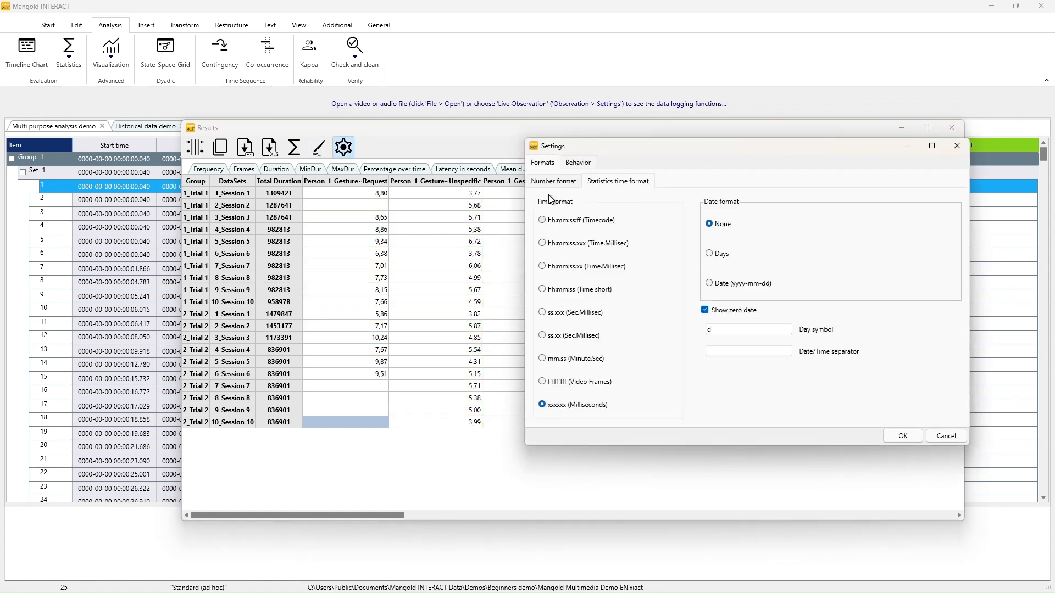
pyautogui.click(554, 182)
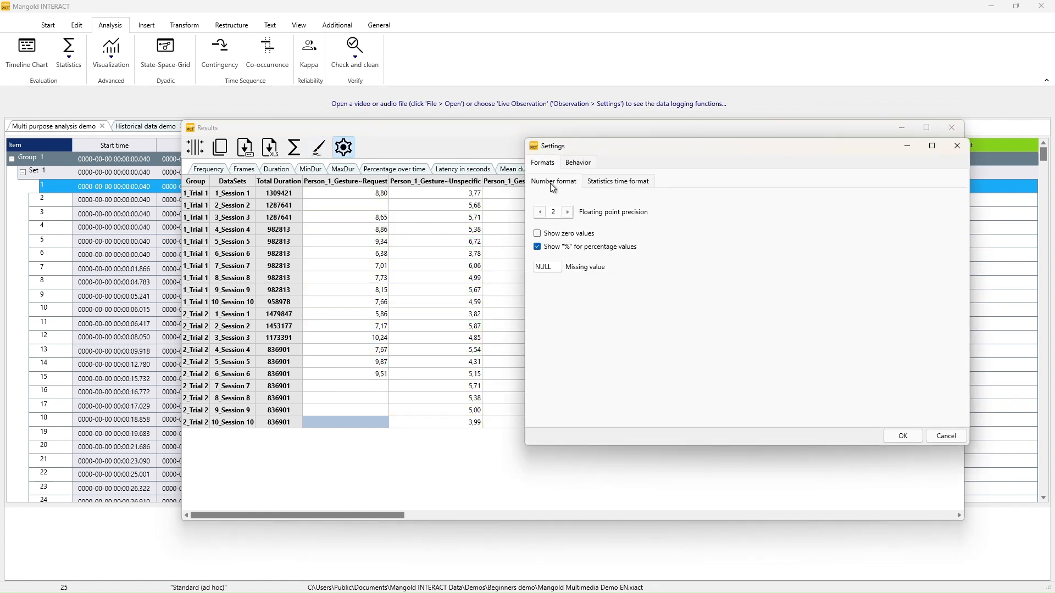
pyautogui.click(904, 437)
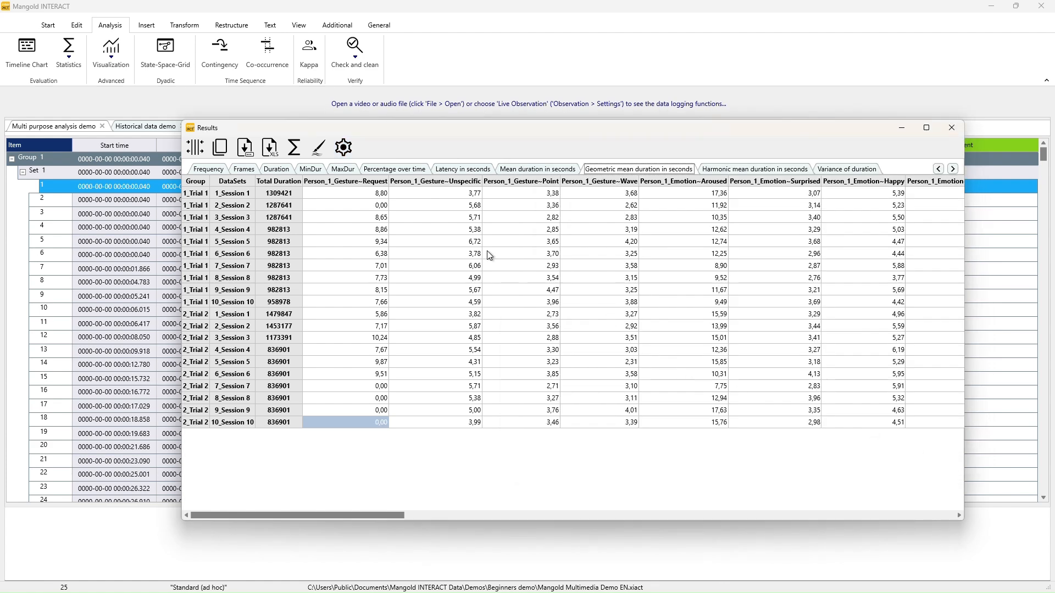
# Step: Colorize the geometric mean duration results again and close the results window
pyautogui.click(319, 148)
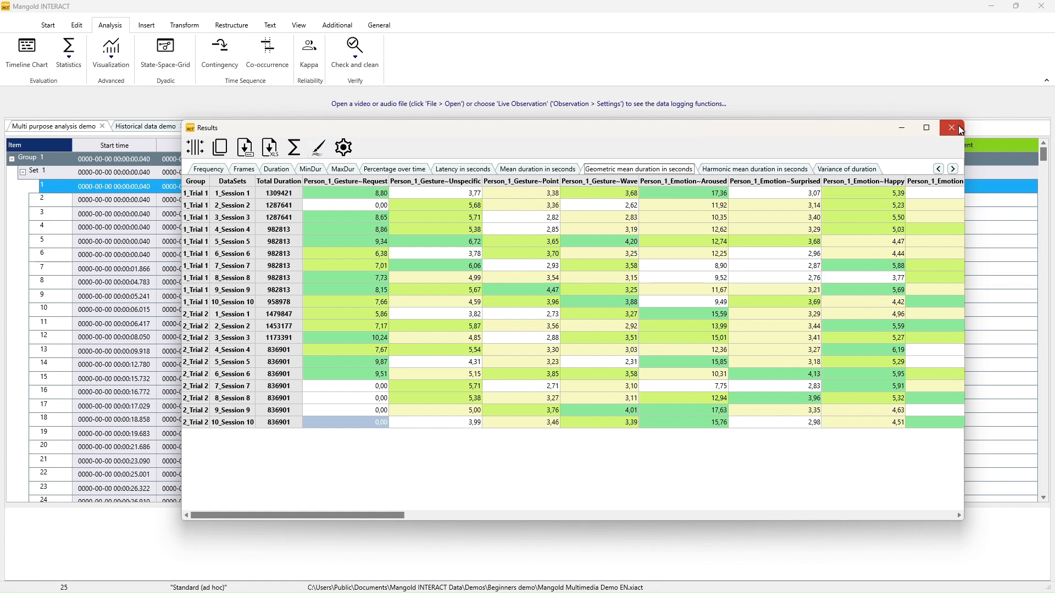
pyautogui.click(959, 128)
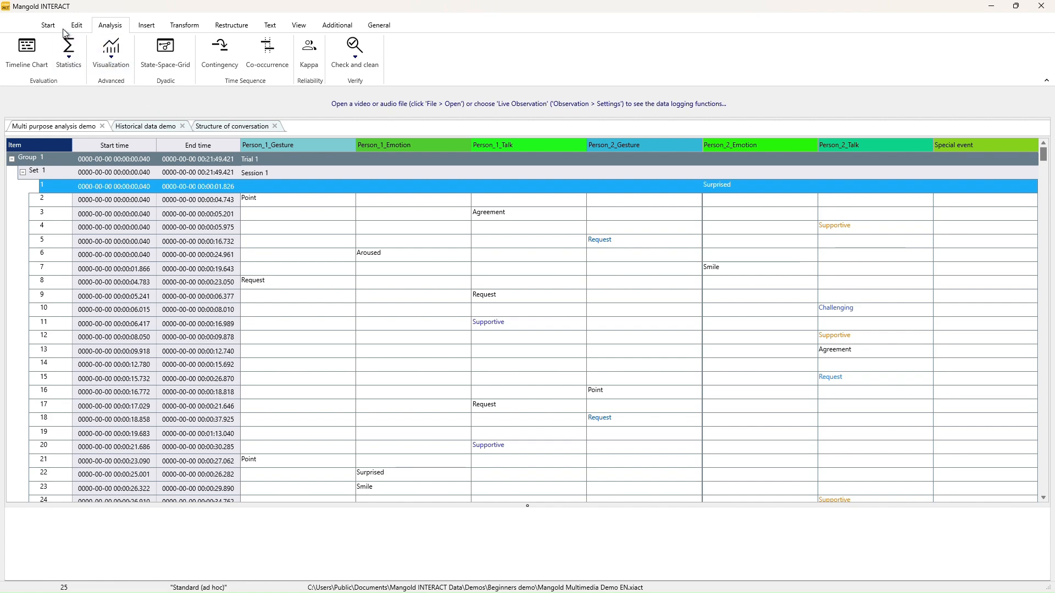
# Step: Switch to the Structure of conversation document and set its main layout to show transcripts as a column
pyautogui.click(232, 128)
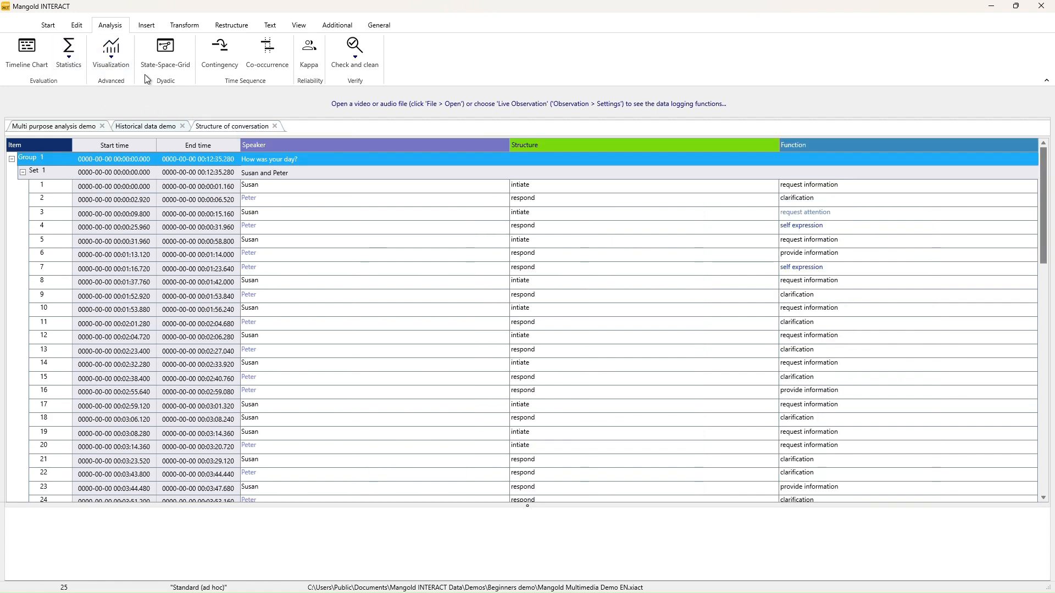
pyautogui.click(51, 25)
pyautogui.click(299, 25)
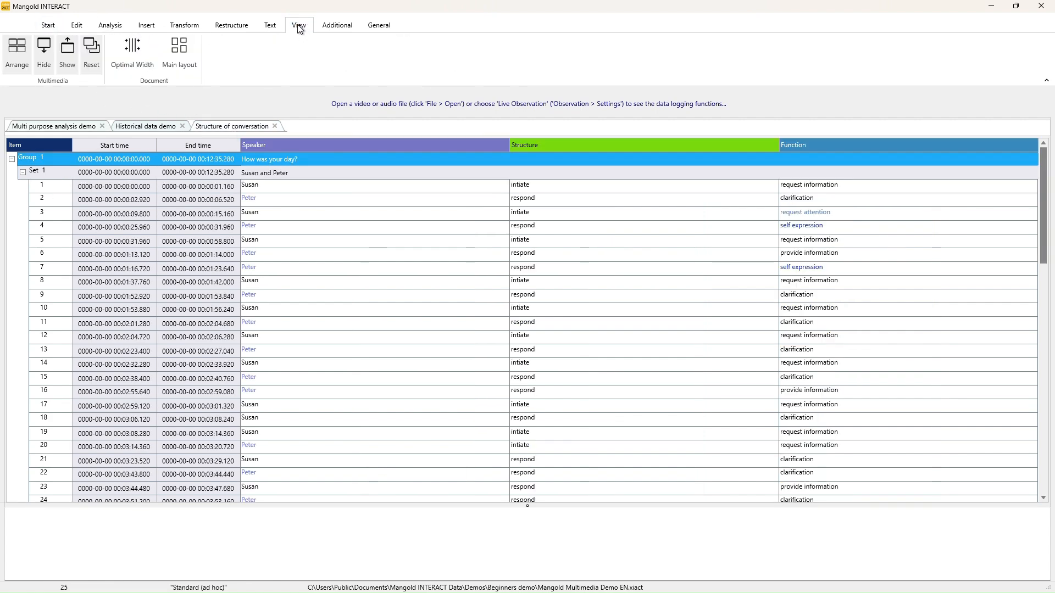
pyautogui.click(179, 50)
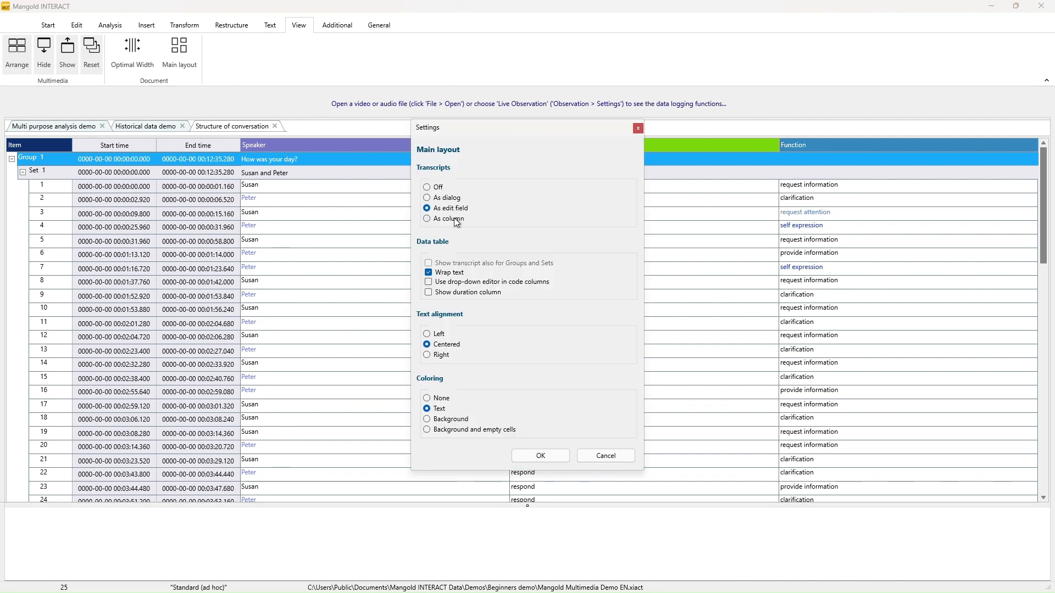
pyautogui.click(453, 218)
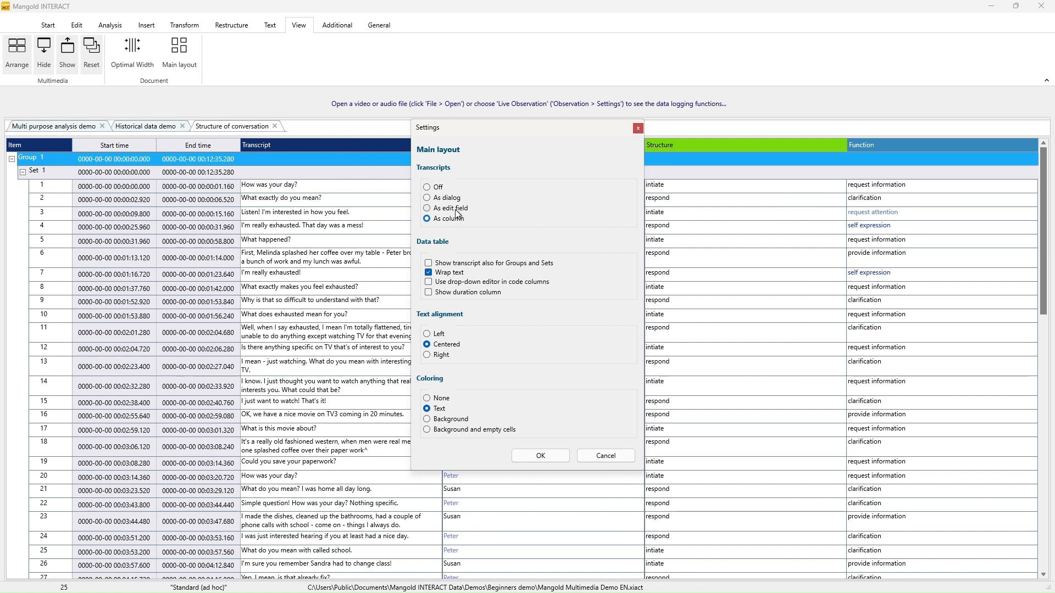
# Step: Try the transcript display as edit field, as dialog and off, and return it to a column
pyautogui.moveTo(490, 136); pyautogui.dragTo(595, 140)
pyautogui.click(572, 211)
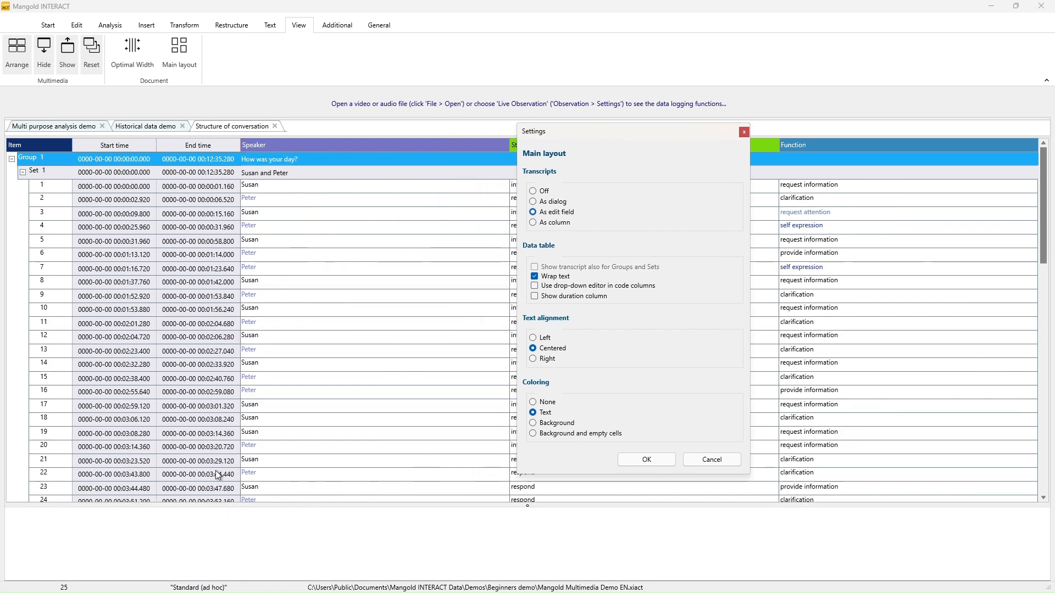
pyautogui.click(548, 203)
pyautogui.click(546, 192)
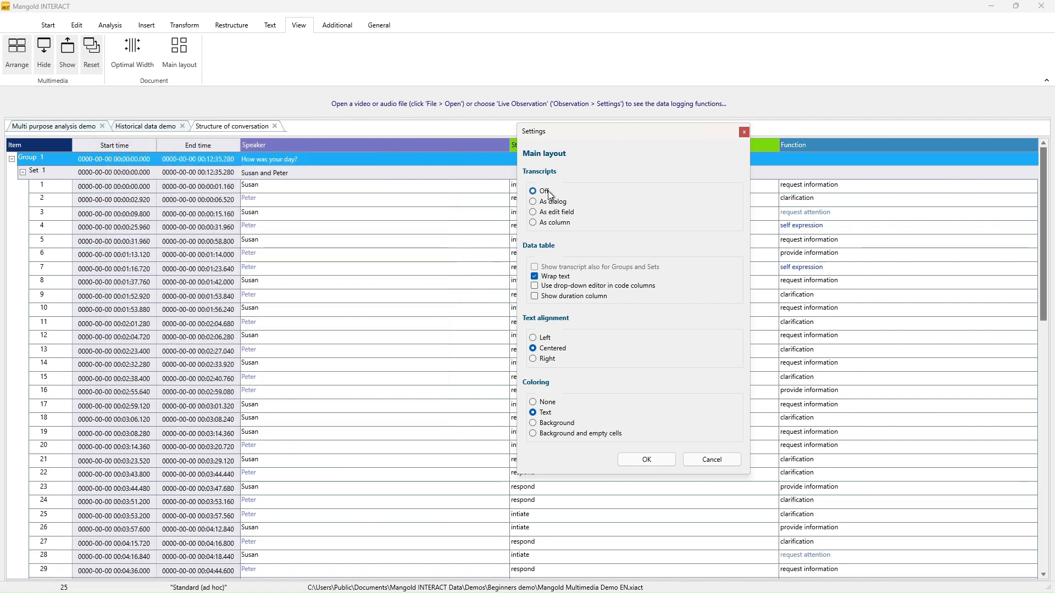
pyautogui.click(556, 223)
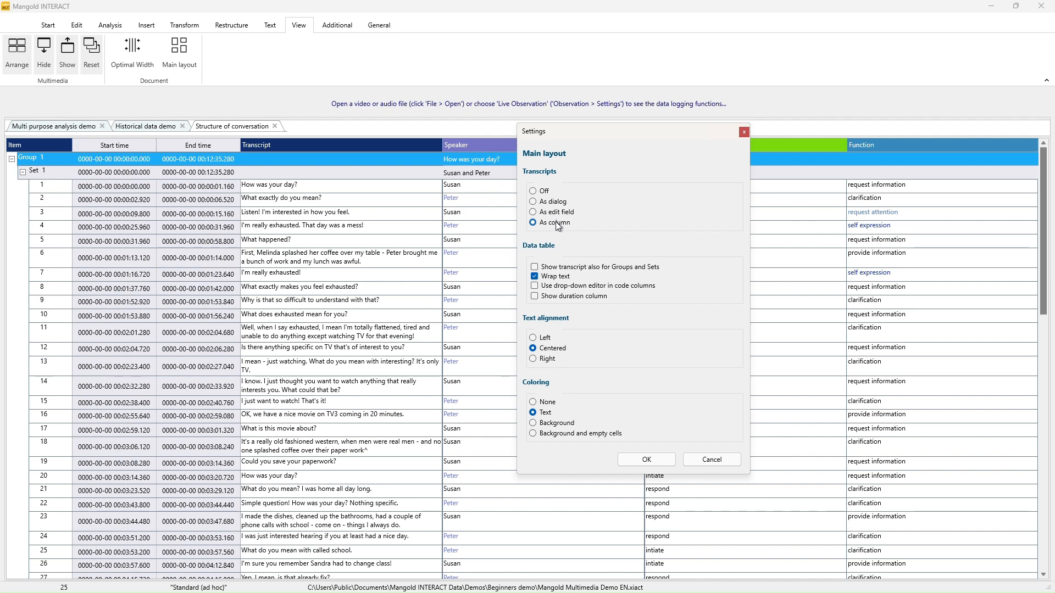
# Step: Compare the coloring options None, Text, Background and Background and empty cells, and apply the main layout with Text coloring
pyautogui.click(548, 404)
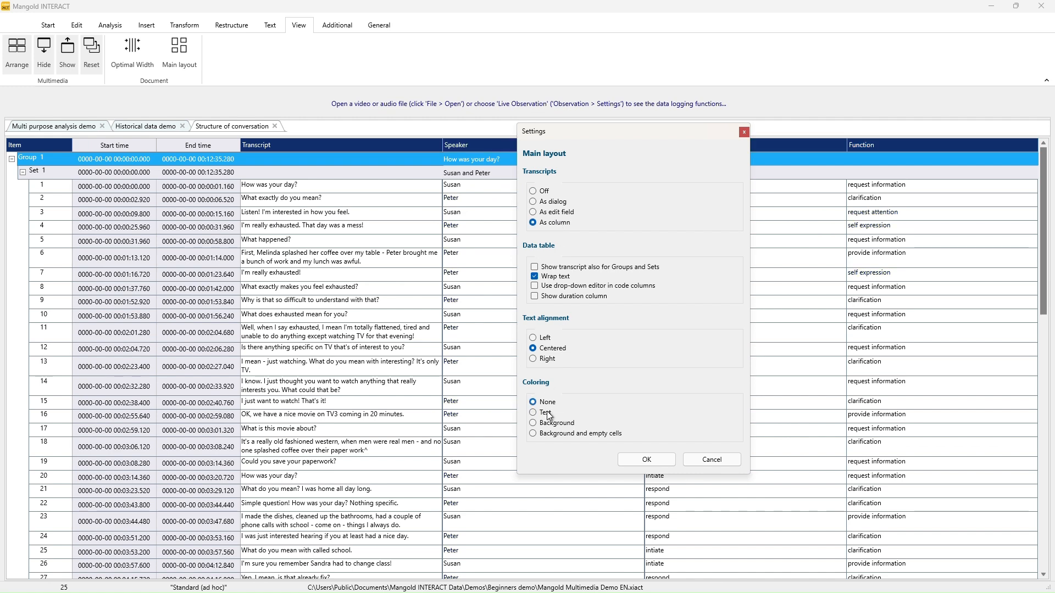
pyautogui.click(549, 413)
pyautogui.click(554, 425)
pyautogui.click(558, 438)
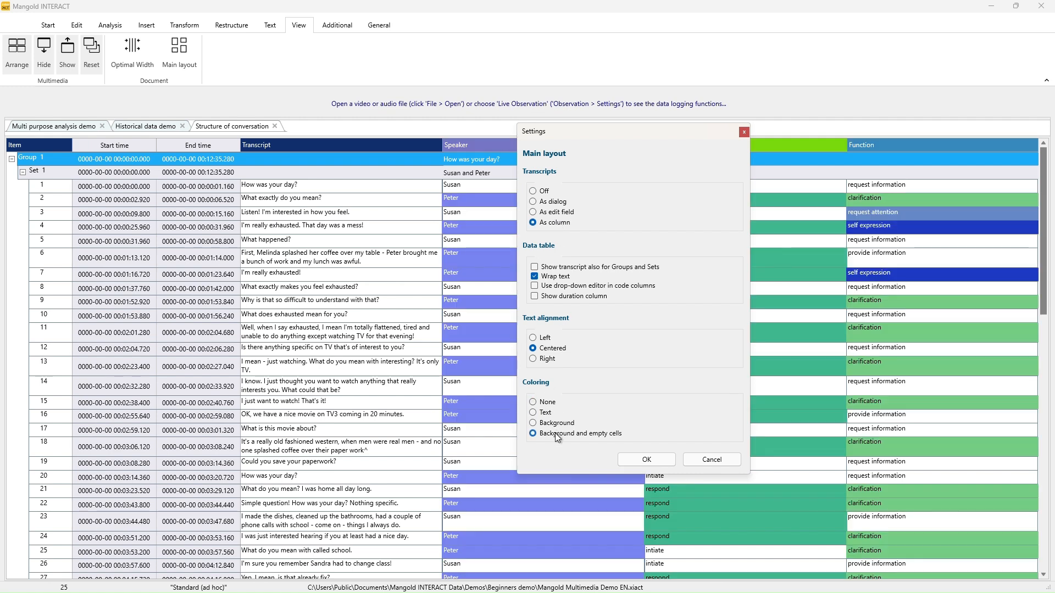
pyautogui.click(555, 424)
pyautogui.click(549, 413)
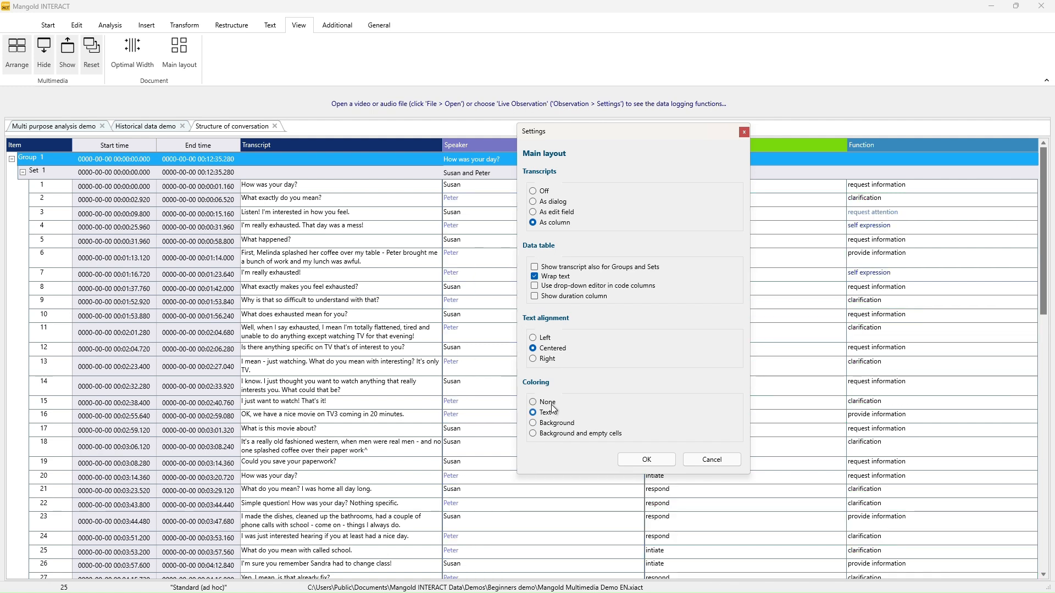
pyautogui.click(552, 405)
pyautogui.click(548, 414)
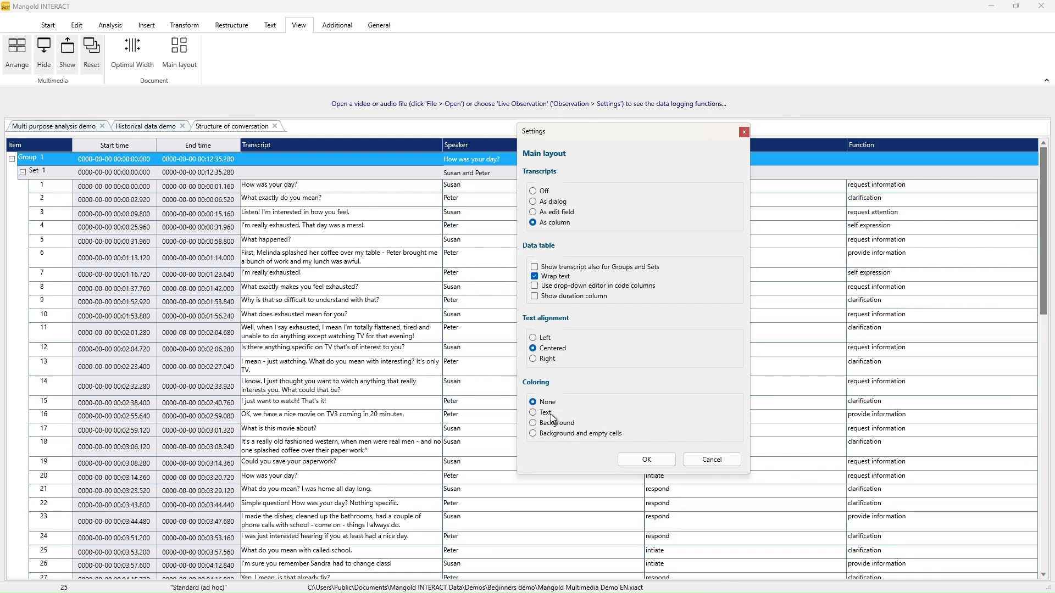
pyautogui.click(640, 461)
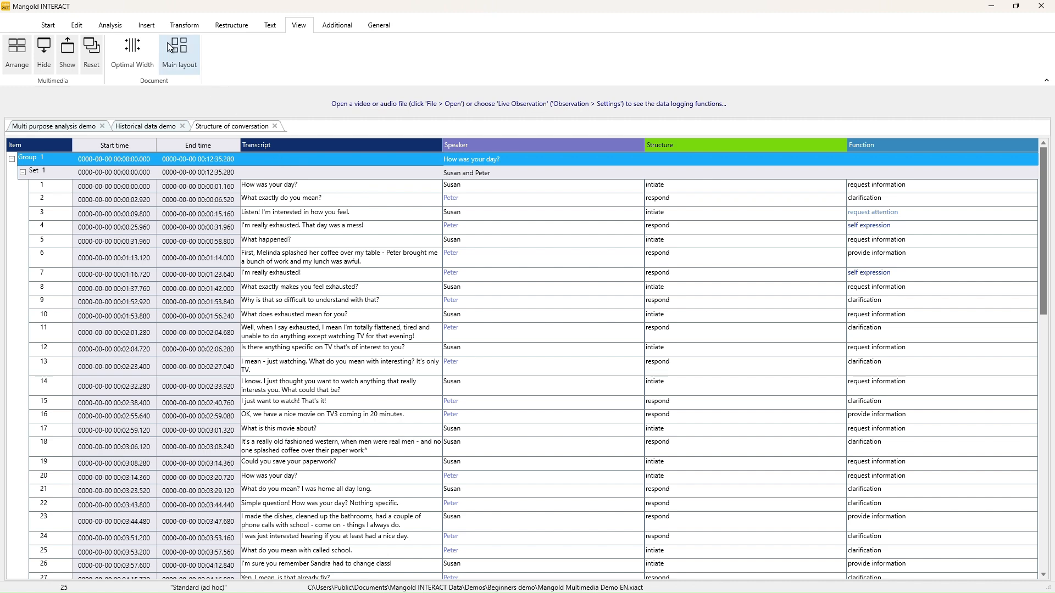
# Step: Show the available documentation and support options
pyautogui.click(50, 26)
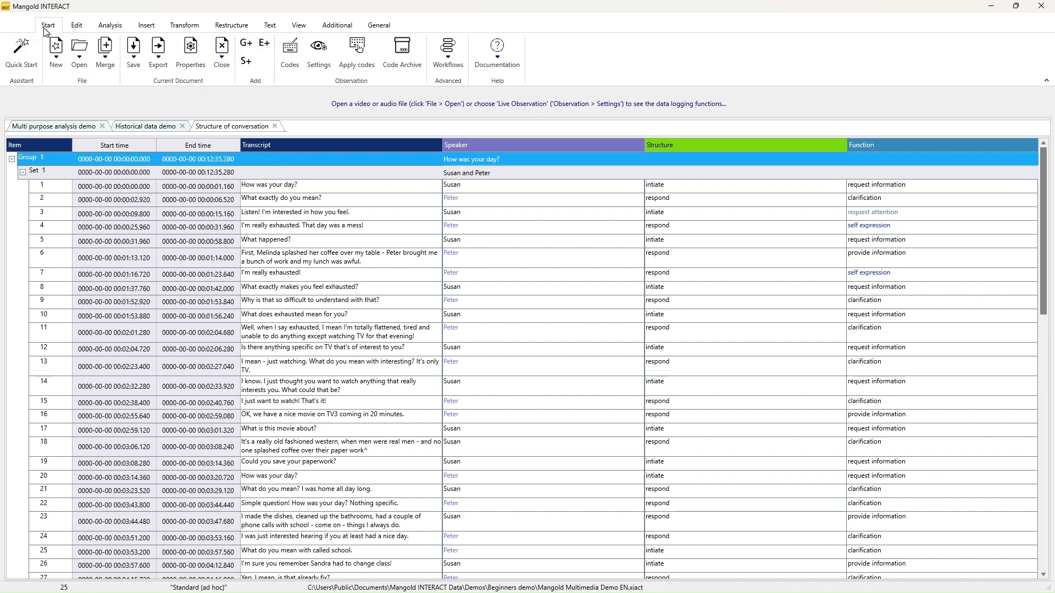
pyautogui.click(496, 63)
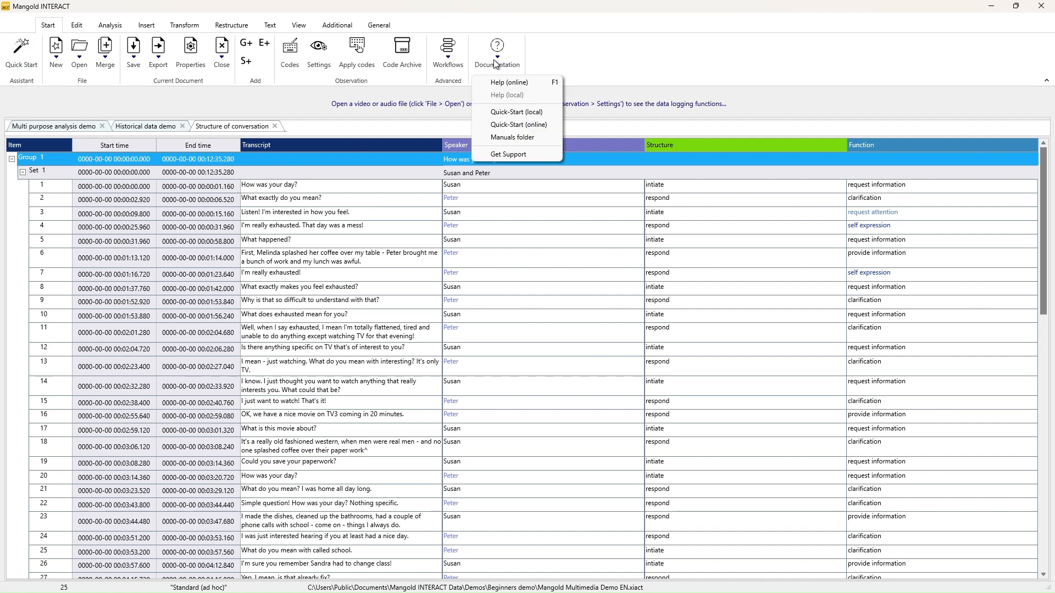